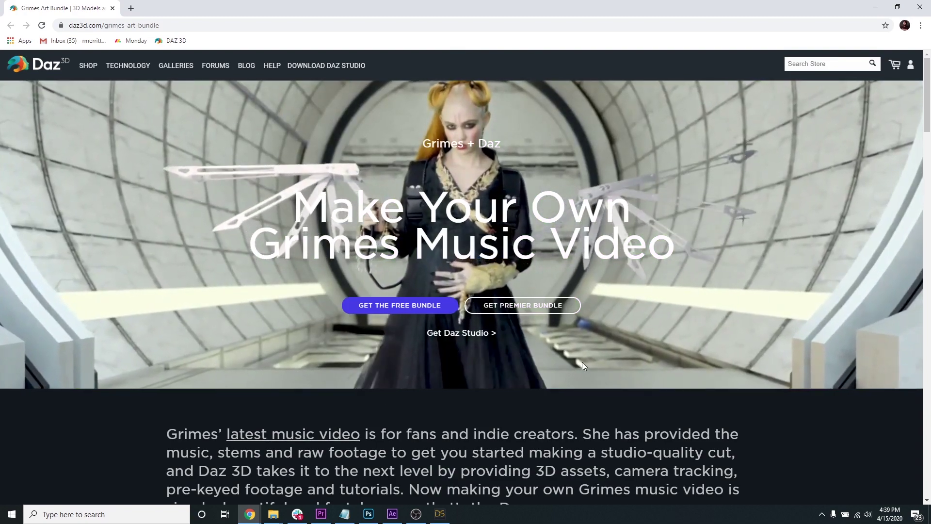
# Look over the Grimes Art Bundle page and open the product page of the free bundle
pyautogui.scroll(-5, 582, 364)
pyautogui.scroll(-20, 581, 366)
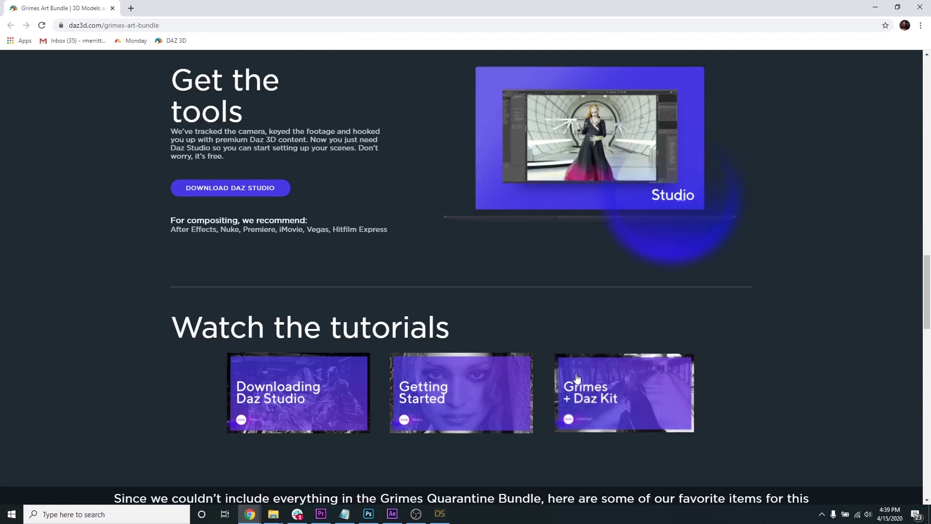
pyautogui.scroll(20, 565, 390)
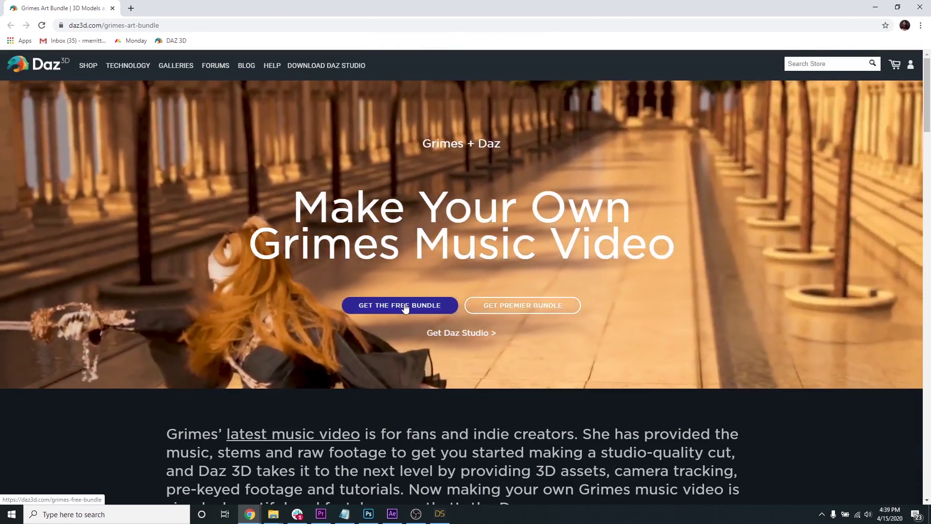
pyautogui.click(405, 308)
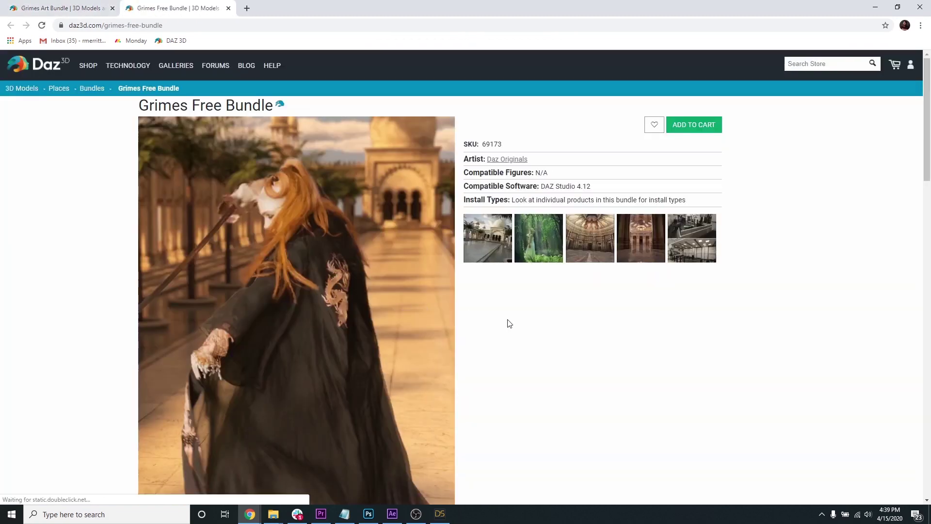
# Open the Grimes Art Kit download link and download the Grimes PreKey Shot Assets and the Shot 03 Background
pyautogui.scroll(-5, 554, 361)
pyautogui.scroll(-10, 550, 354)
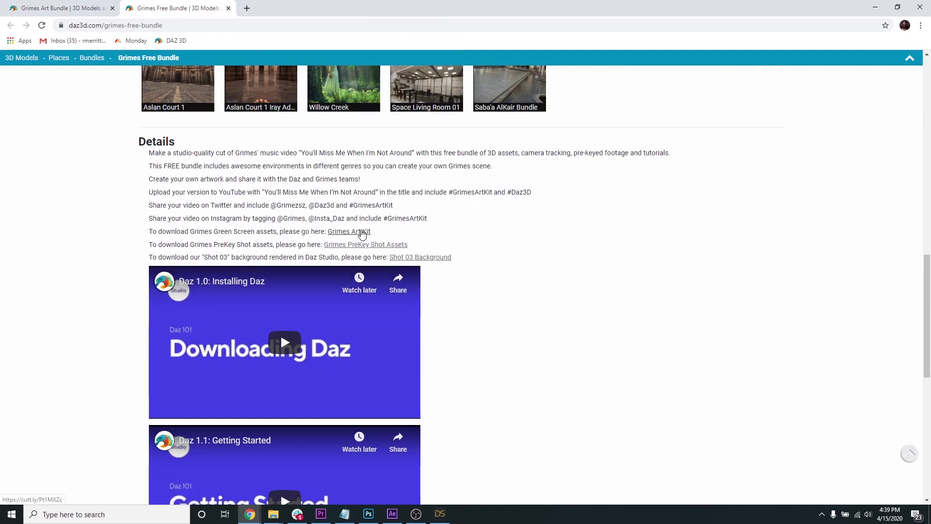
pyautogui.click(360, 231)
pyautogui.click(395, 246)
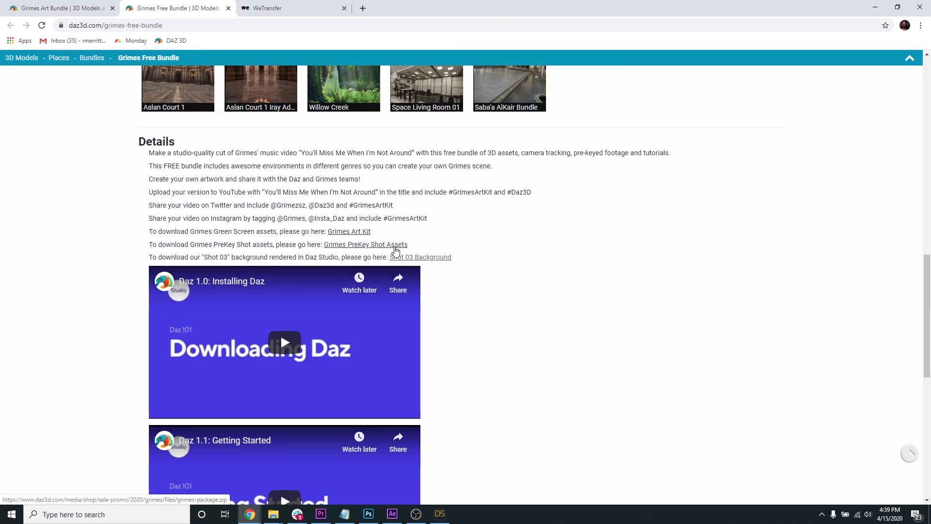
pyautogui.click(427, 258)
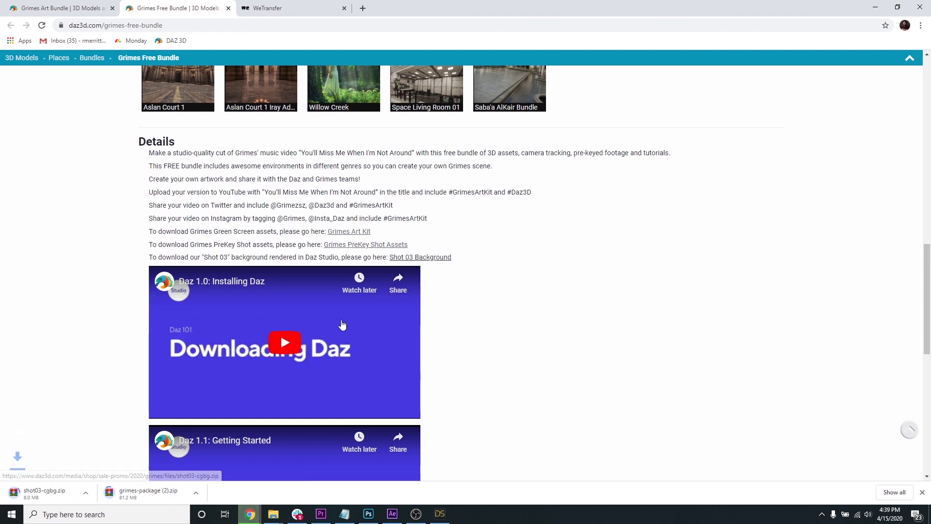
# Add the Grimes Free Bundle to the cart
pyautogui.scroll(10, 188, 191)
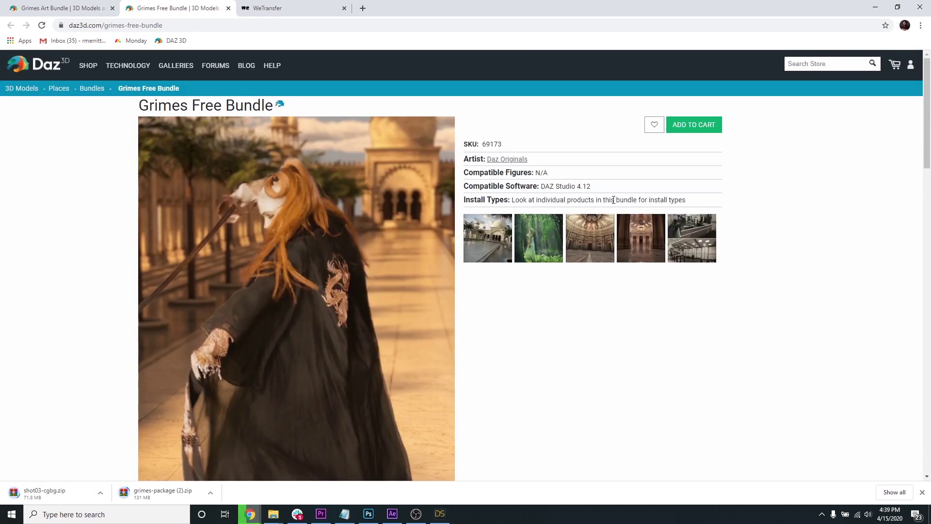
pyautogui.click(694, 121)
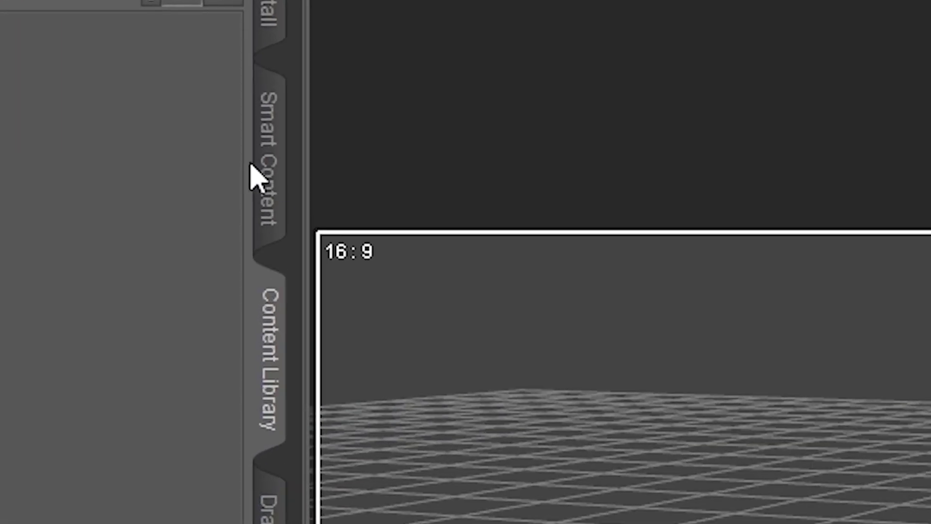
# Switch to DAZ Studio and load the grimes_shot03 scene from the Grimes Scenes category in Smart Content
pyautogui.click(262, 165)
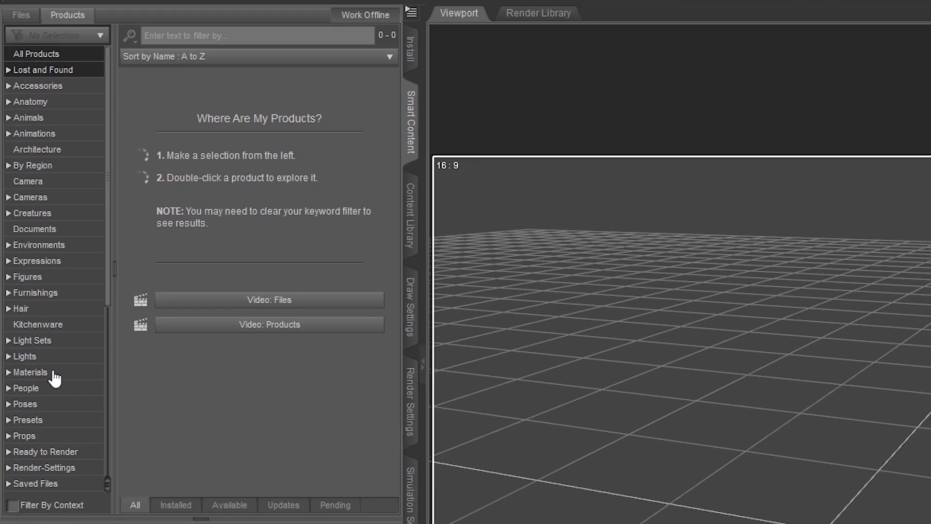
pyautogui.scroll(-3, 53, 381)
pyautogui.click(7, 443)
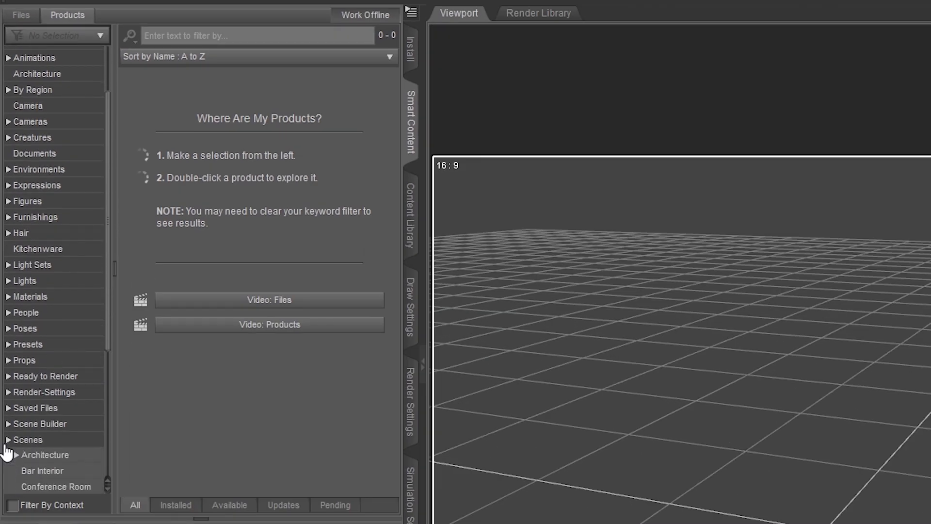
pyautogui.scroll(-5, 42, 435)
pyautogui.click(58, 391)
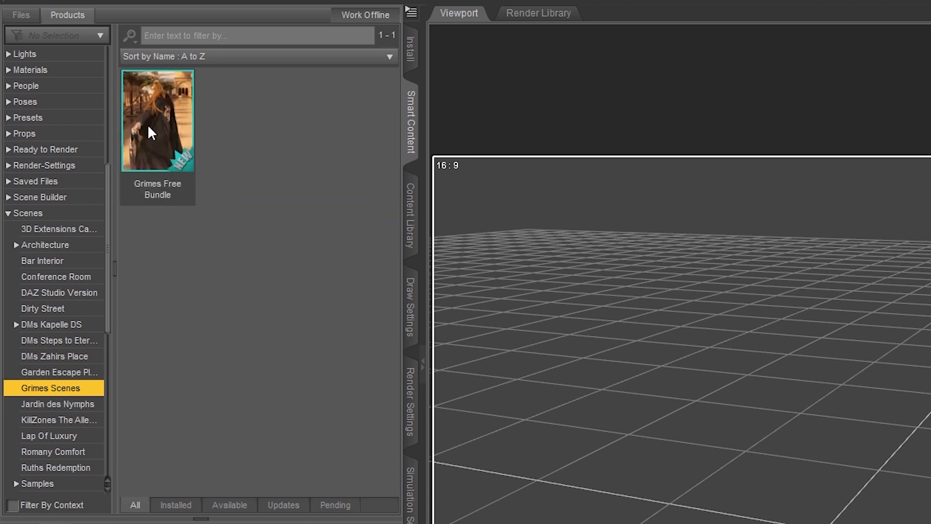
pyautogui.click(159, 119)
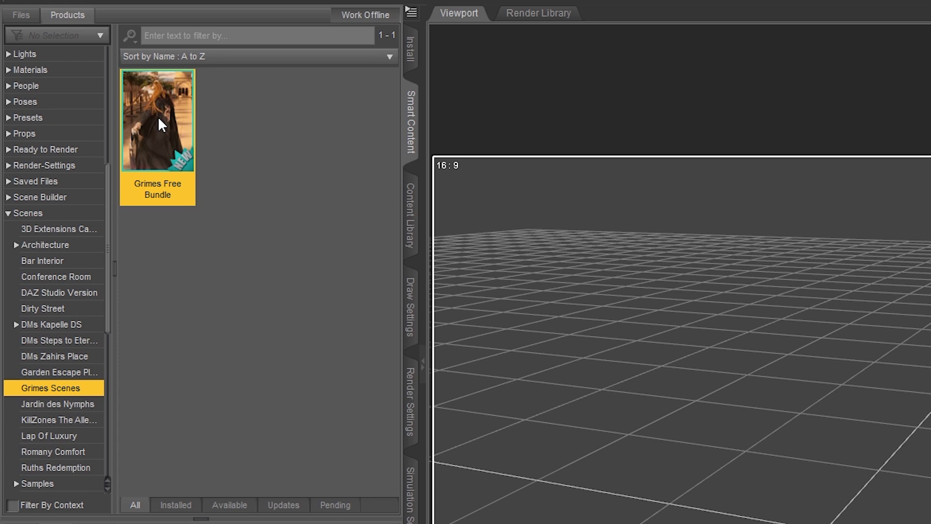
pyautogui.click(20, 16)
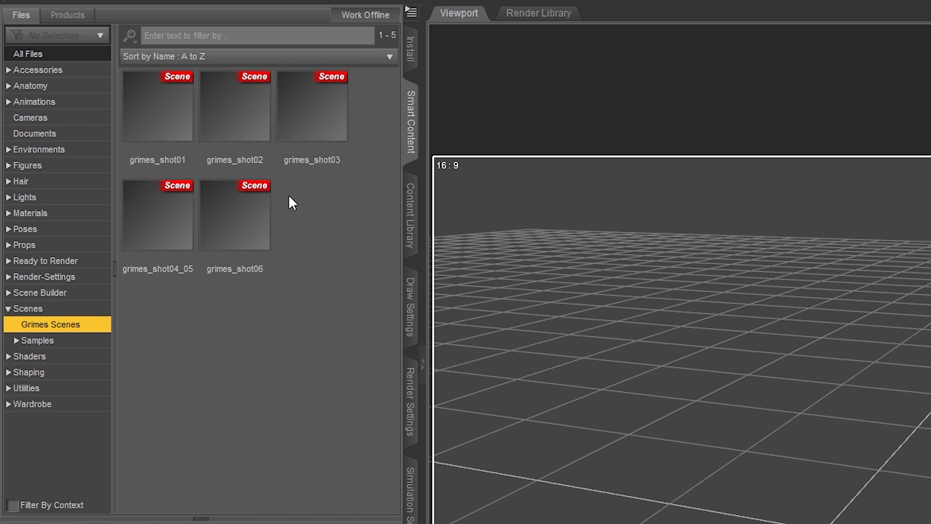
pyautogui.doubleClick(310, 147)
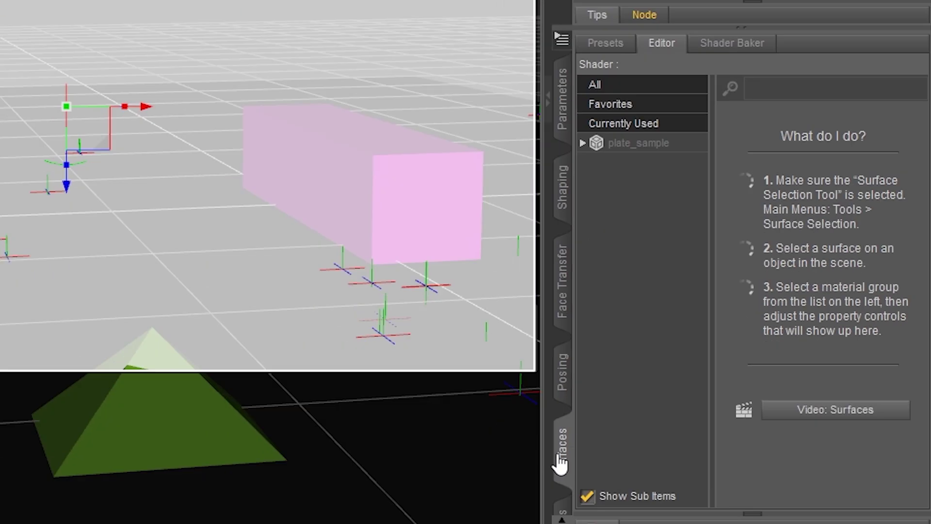
# Assign the pre-keyed Grimes image to the Base Color of the plate_sample surface
pyautogui.click(630, 142)
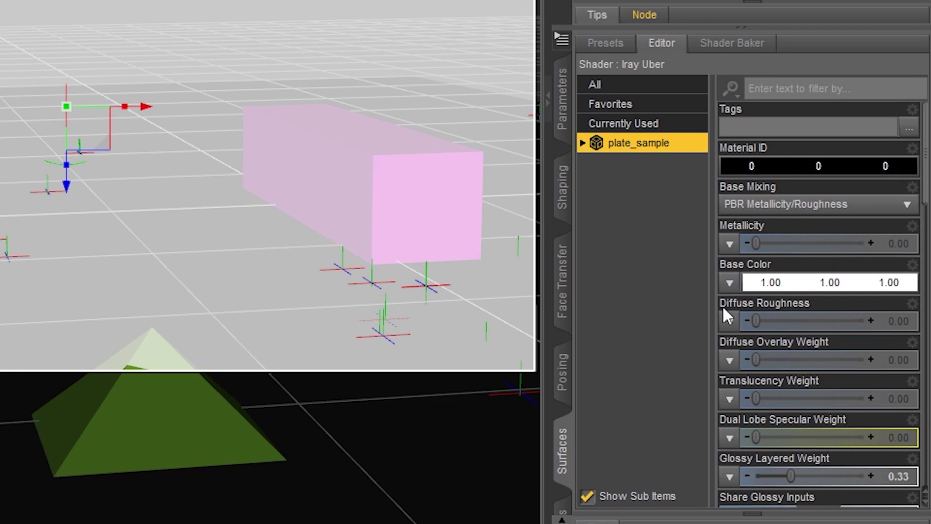
pyautogui.click(731, 284)
pyautogui.click(746, 305)
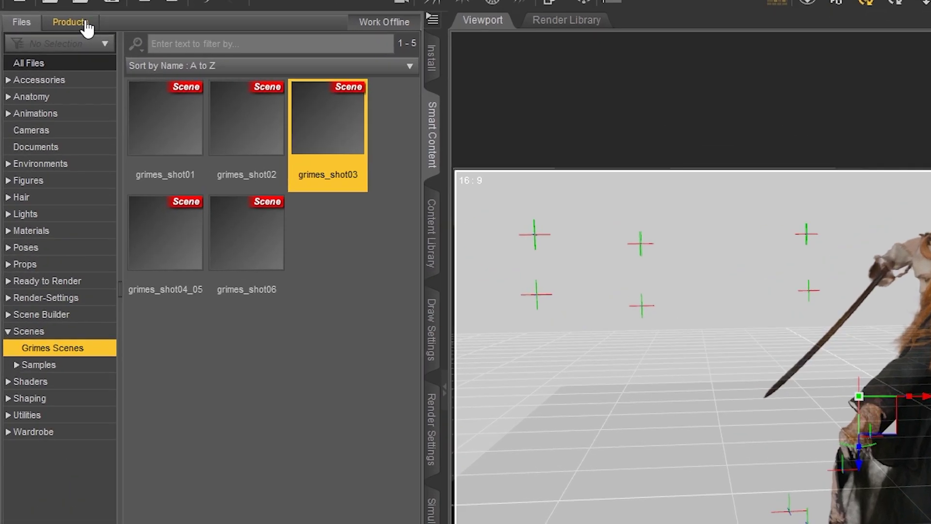
# Search all Smart Content products for "saba"
pyautogui.click(49, 46)
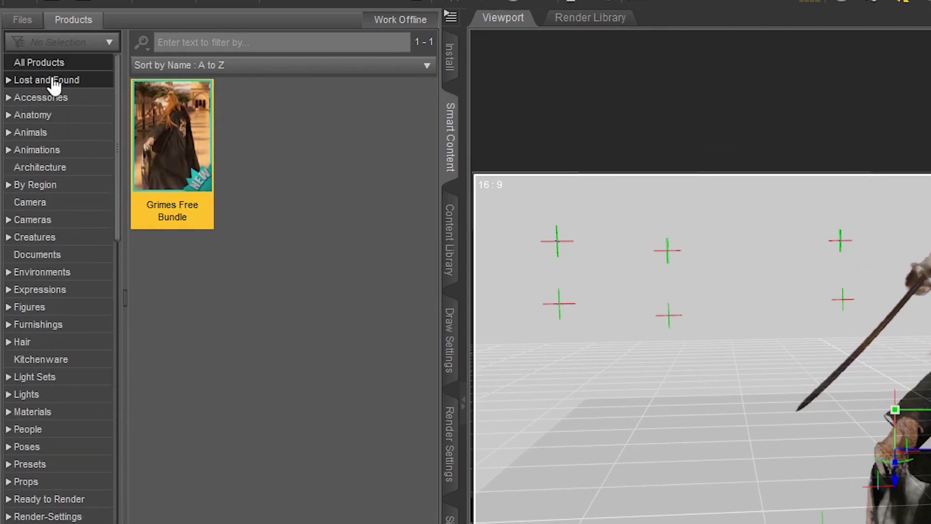
pyautogui.click(54, 68)
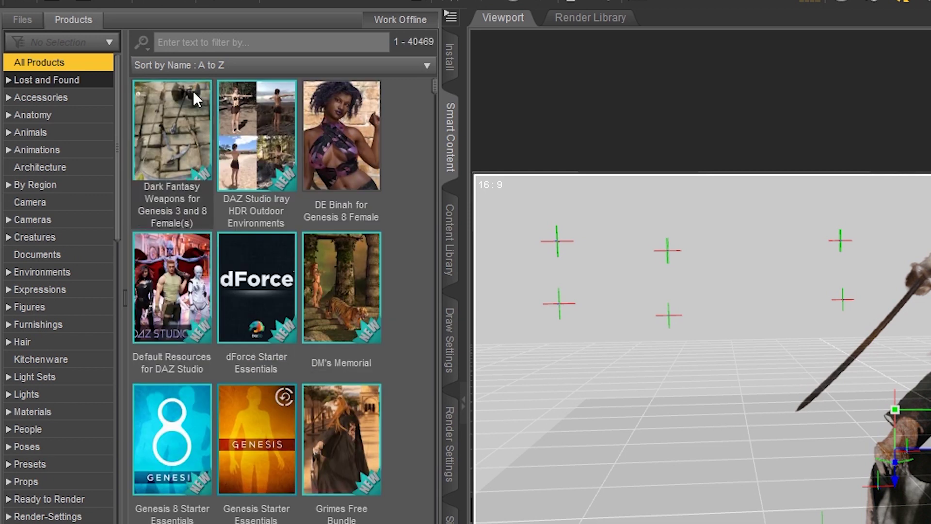
pyautogui.click(210, 42)
pyautogui.write('saba')
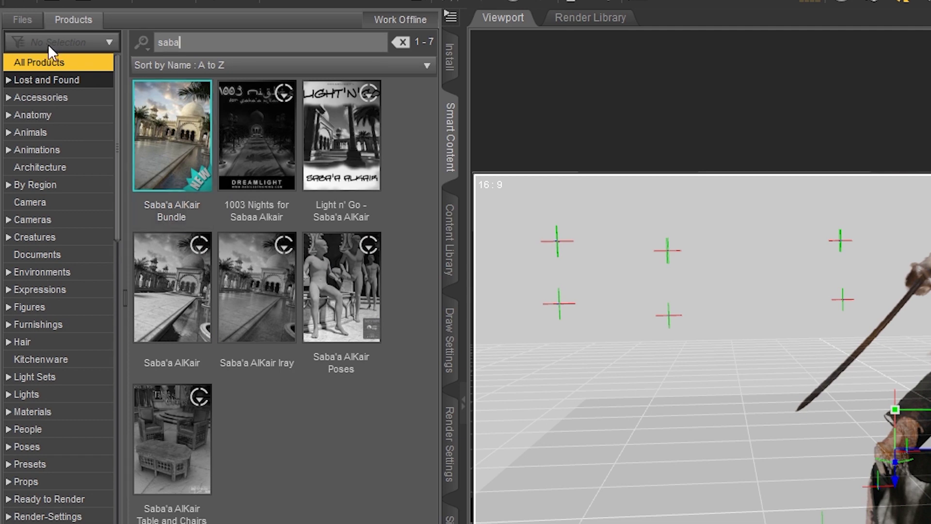
# Filter the Smart Content files by "saba" and merge the SAB !!Pre Extended prop into the scene
pyautogui.click(32, 26)
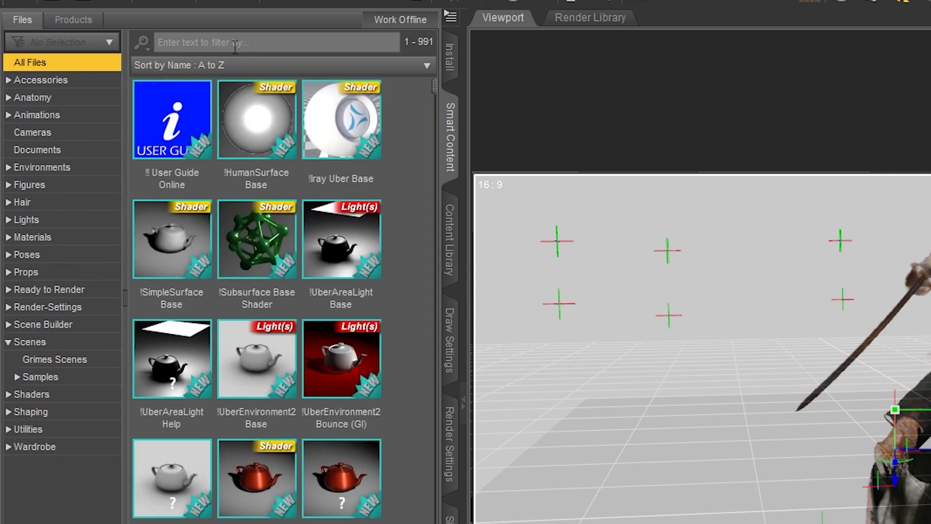
pyautogui.click(228, 38)
pyautogui.write('saba')
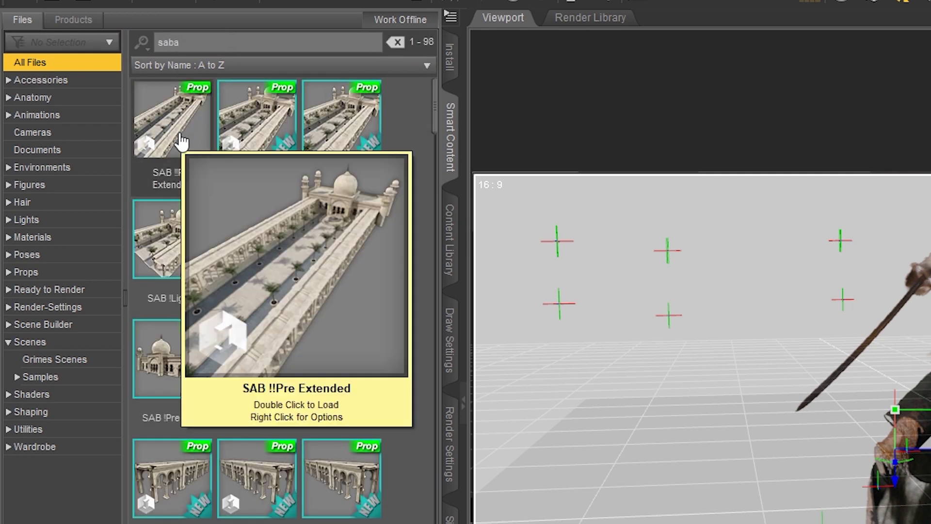
pyautogui.rightClick(180, 136)
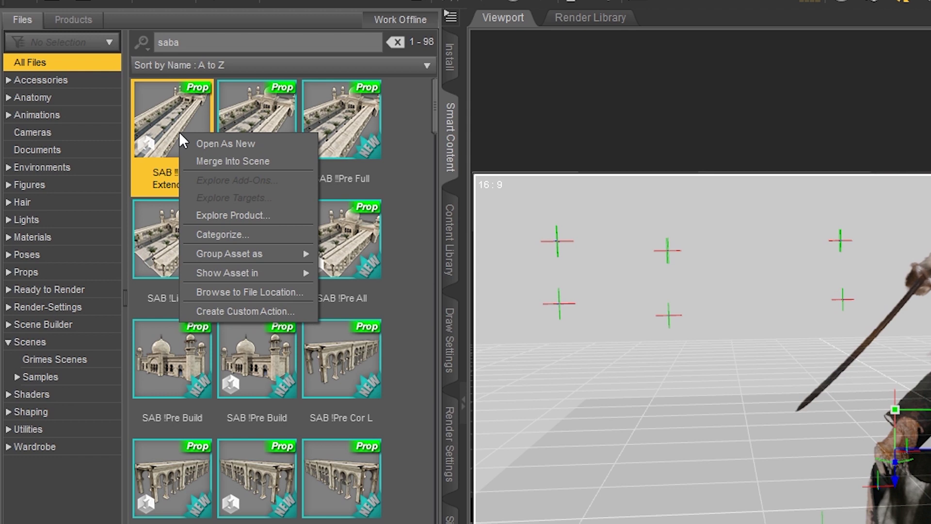
pyautogui.click(223, 159)
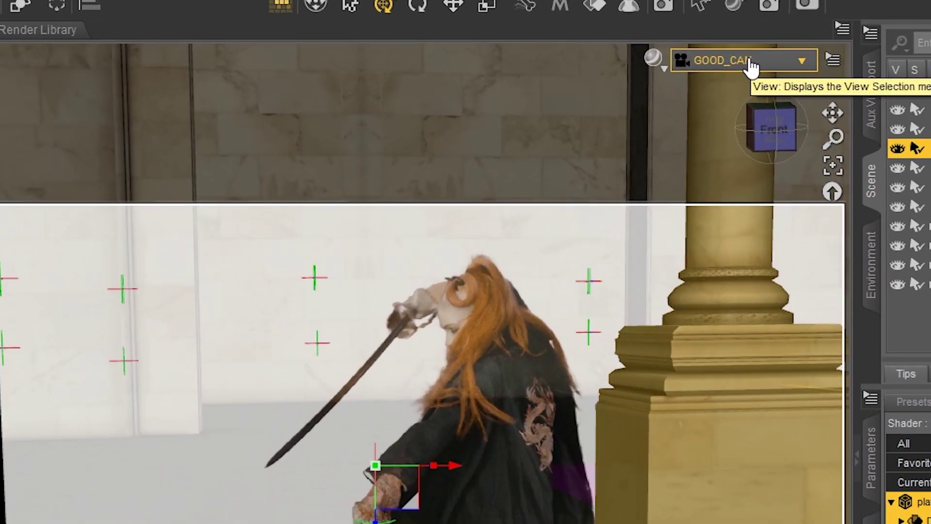
# Switch the viewport from GOOD_CAM to Perspective View to see the whole environment
pyautogui.click(750, 62)
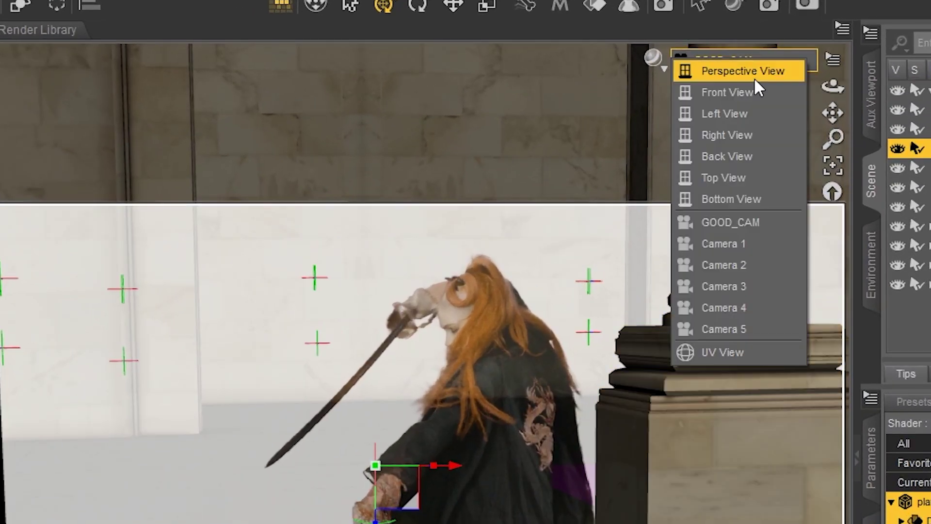
pyautogui.click(754, 78)
pyautogui.scroll(-5, 589, 312)
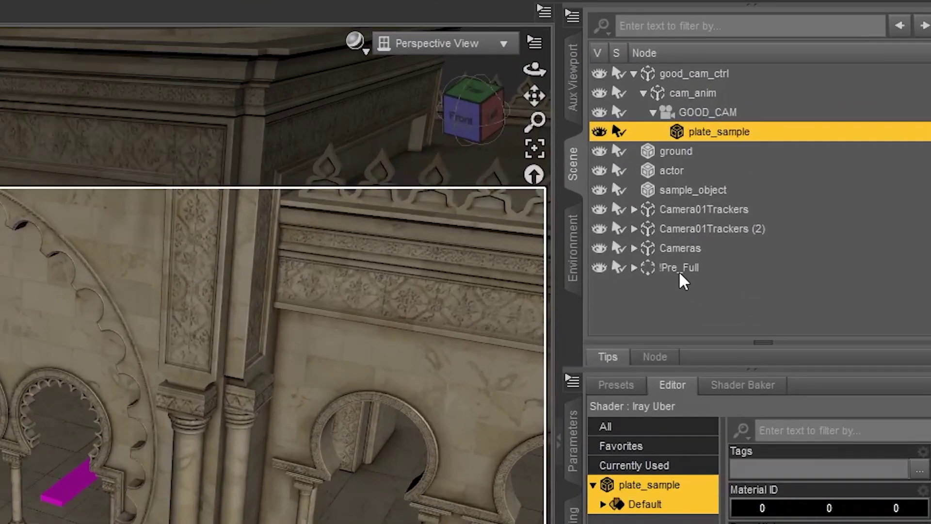
# Select the !Pre_Full environment group and move and rotate it so the palm courtyard surrounds the plate and tracking markers
pyautogui.click(799, 173)
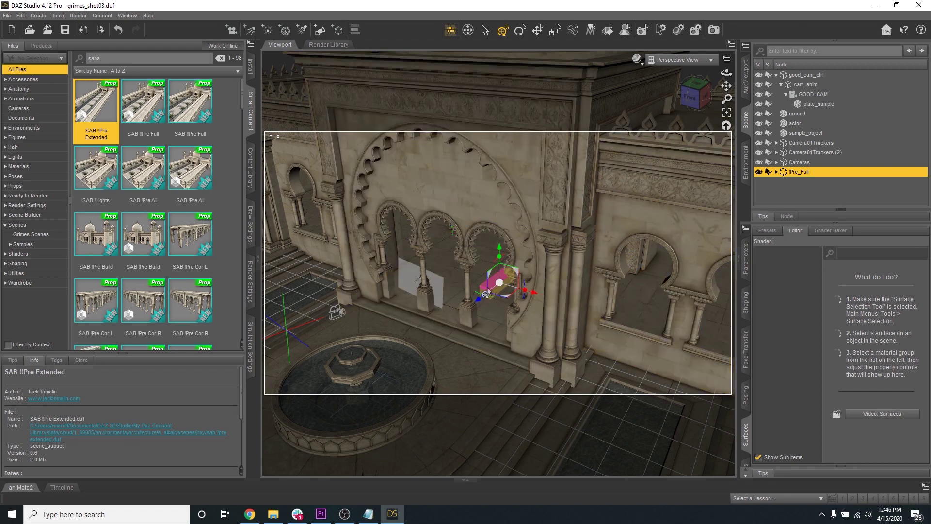
pyautogui.moveTo(488, 281); pyautogui.dragTo(536, 297)
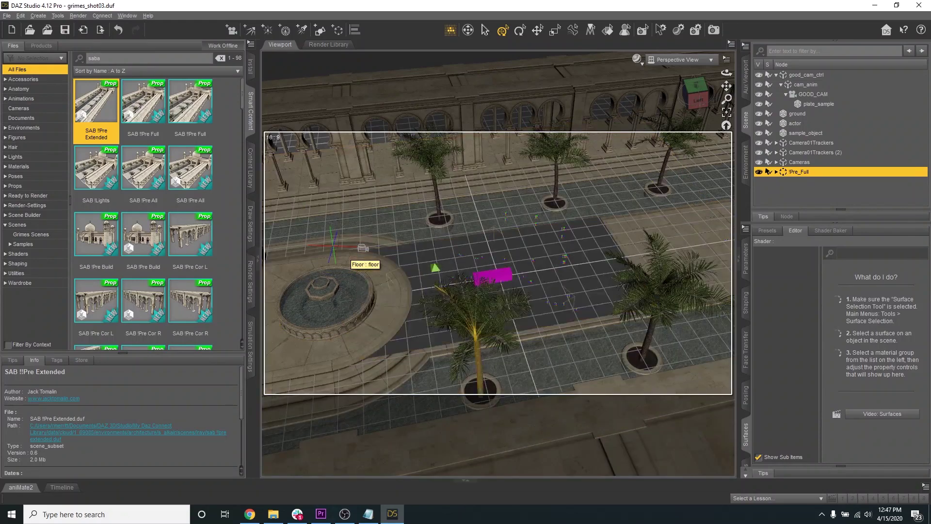
pyautogui.keyDown('alt'); pyautogui.moveTo(363, 247); pyautogui.dragTo(559, 244); pyautogui.keyUp('alt')
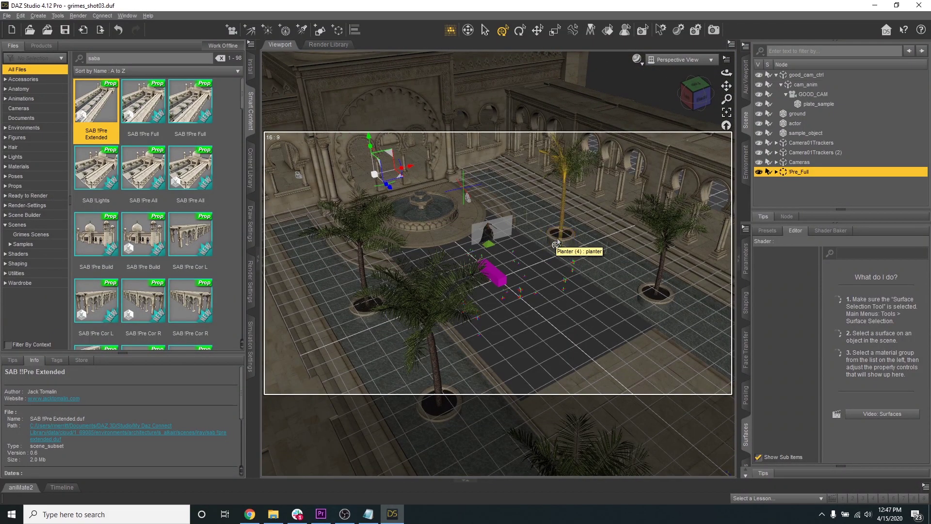
pyautogui.moveTo(374, 178); pyautogui.dragTo(365, 184)
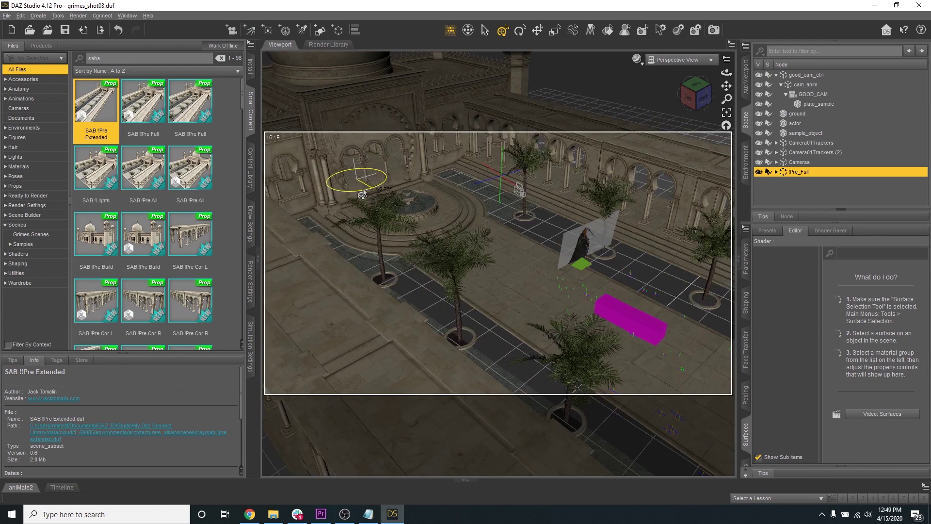
pyautogui.moveTo(362, 194); pyautogui.dragTo(462, 169)
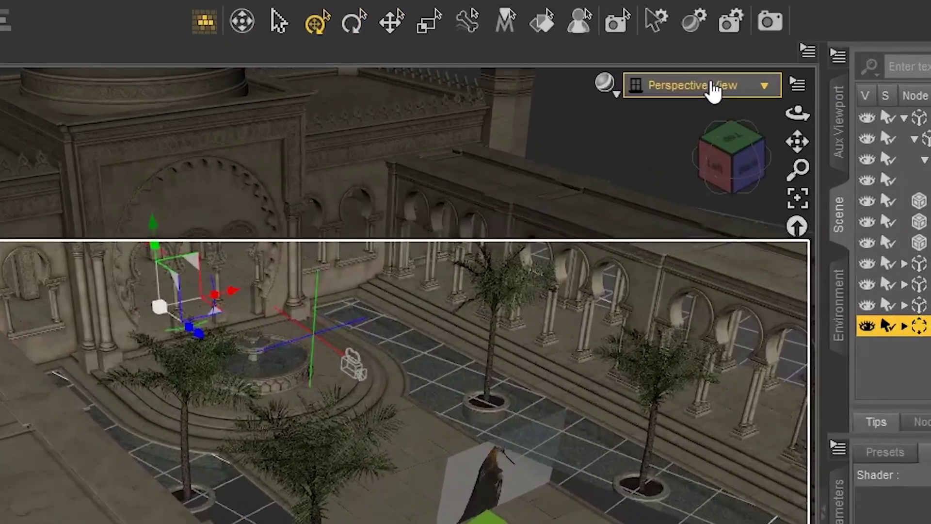
# Switch the viewport back to the GOOD_CAM camera and display the Timeline pane
pyautogui.click(684, 60)
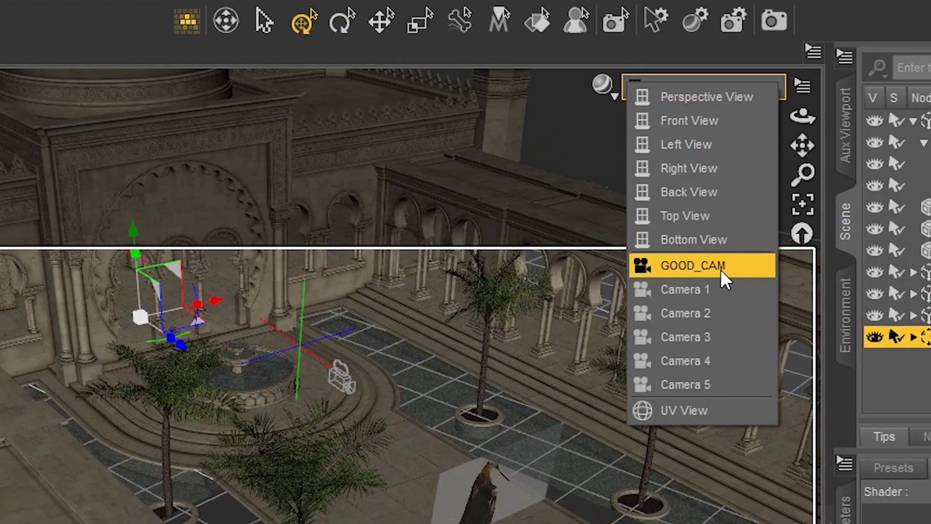
pyautogui.click(725, 280)
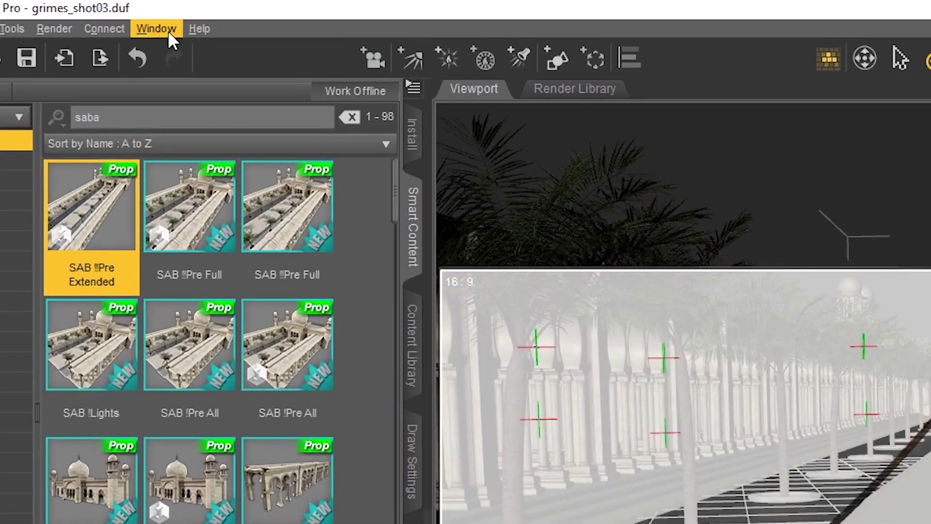
pyautogui.click(131, 17)
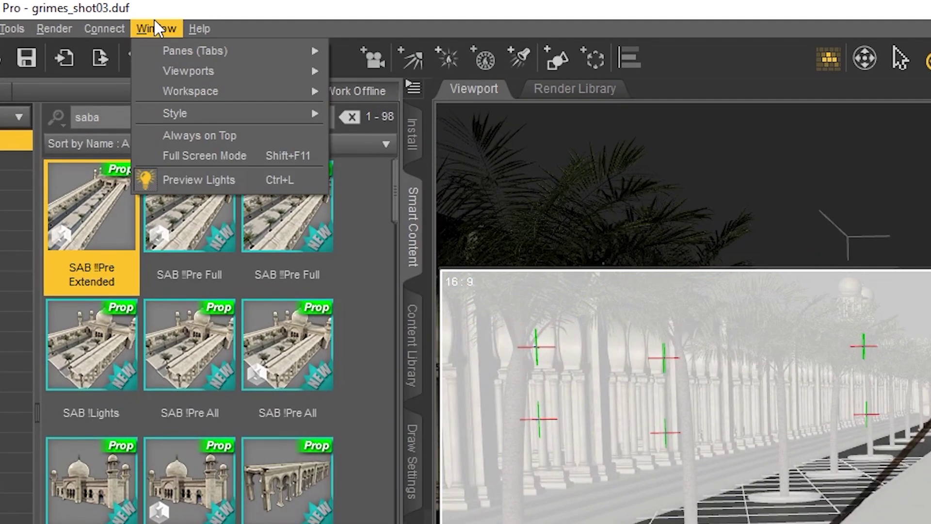
pyautogui.moveTo(195, 44)
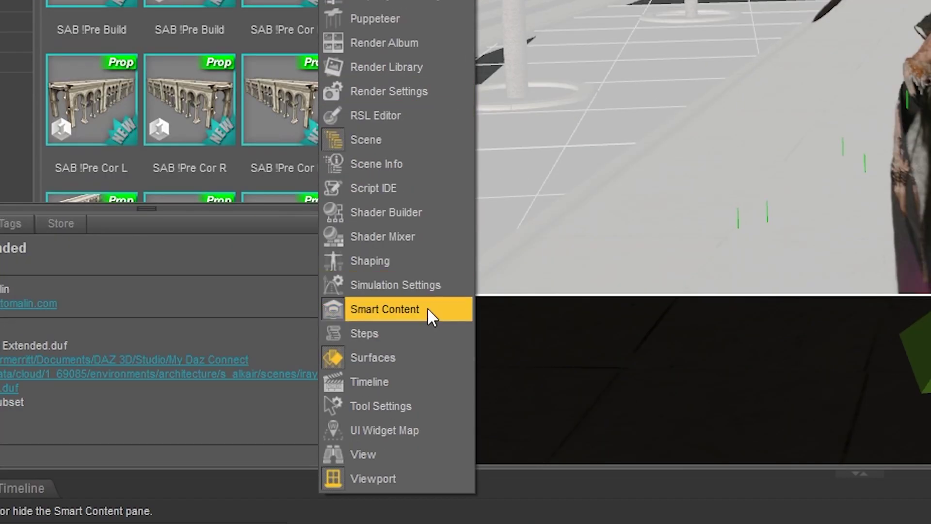
pyautogui.click(400, 378)
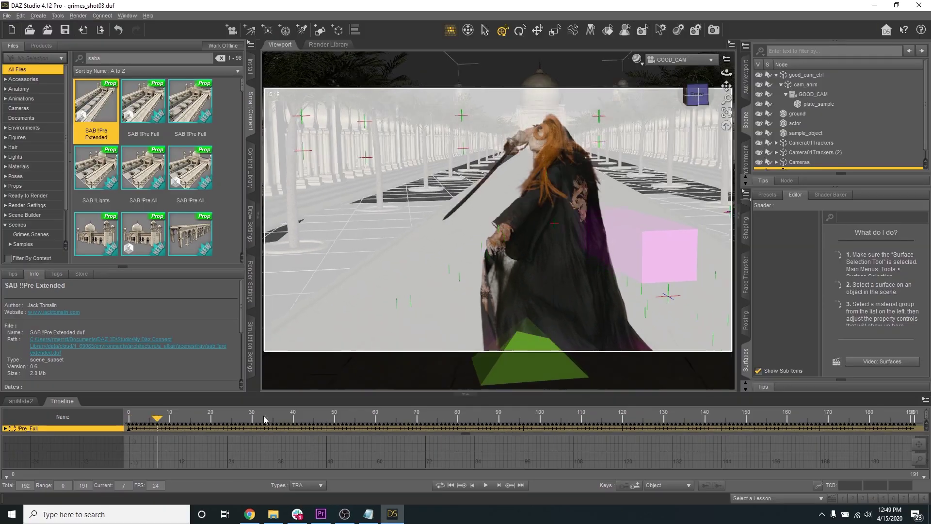
# Scrub the timeline to frame 136 and set plate_sample's Base Color image to Shot_03.00136.jpg
pyautogui.moveTo(265, 420); pyautogui.dragTo(586, 437)
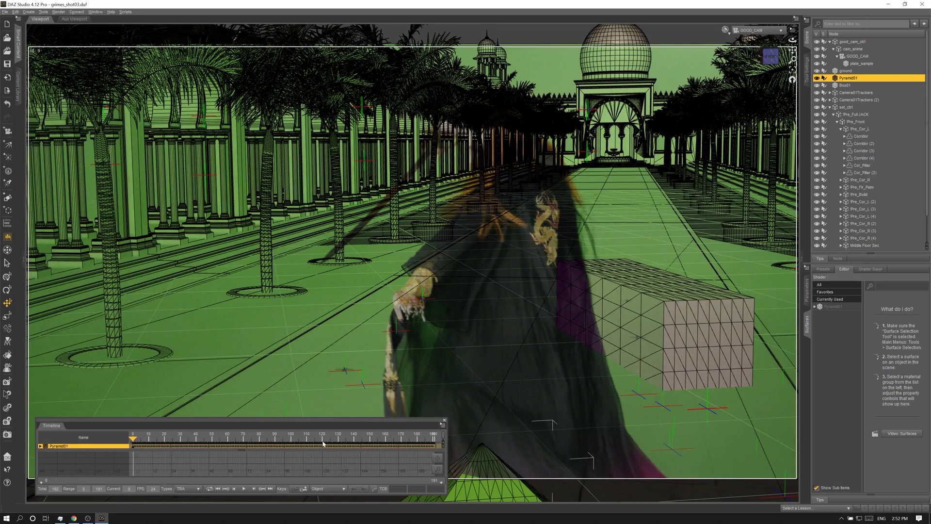
pyautogui.click(347, 443)
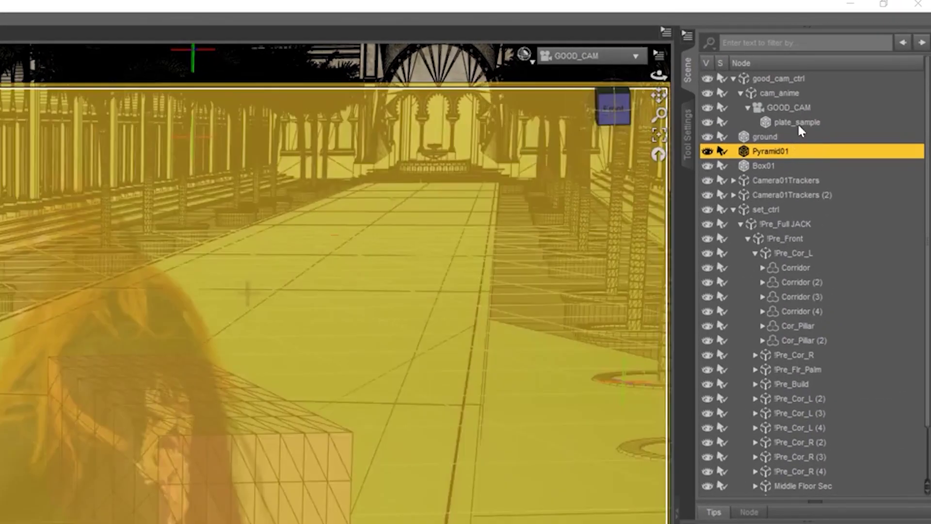
pyautogui.click(862, 63)
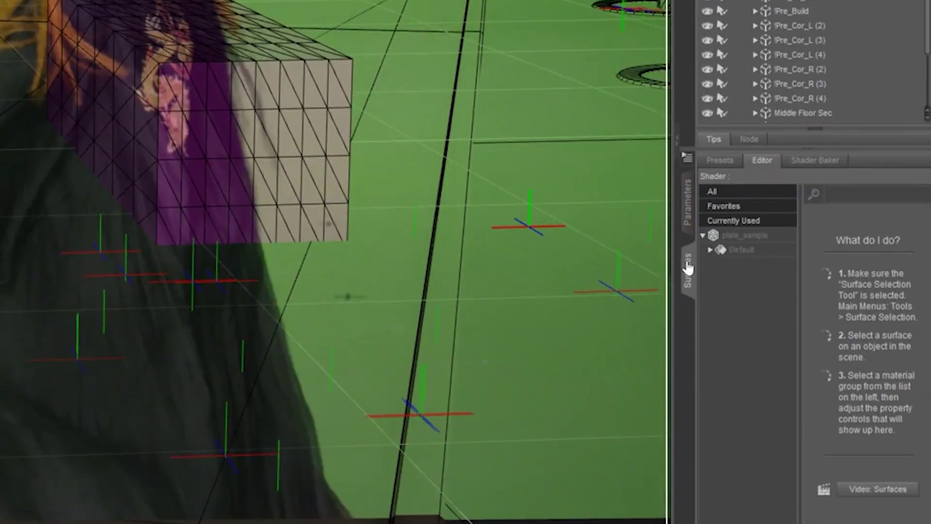
pyautogui.click(744, 235)
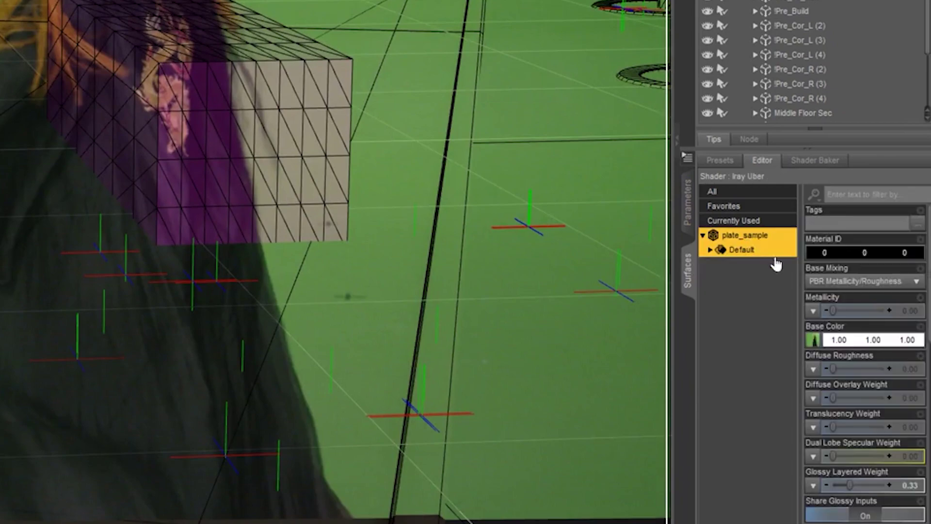
pyautogui.click(815, 341)
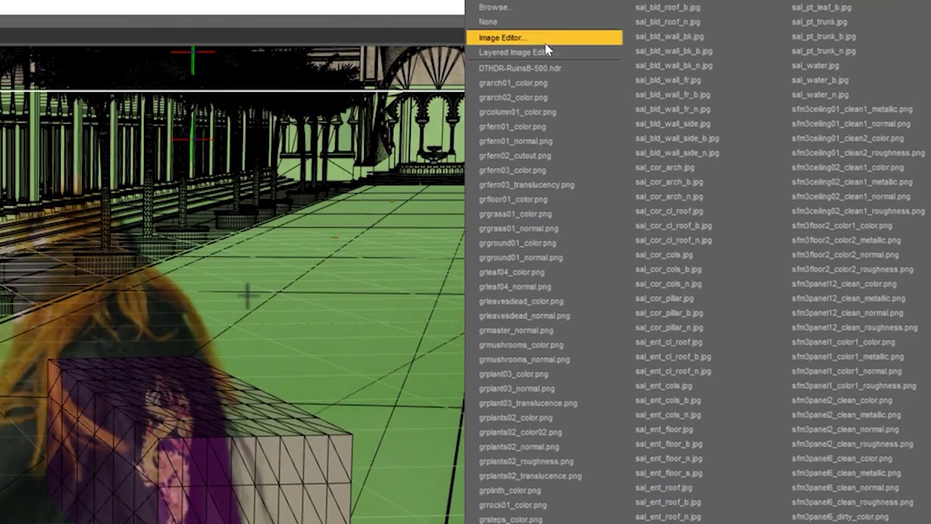
pyautogui.click(548, 9)
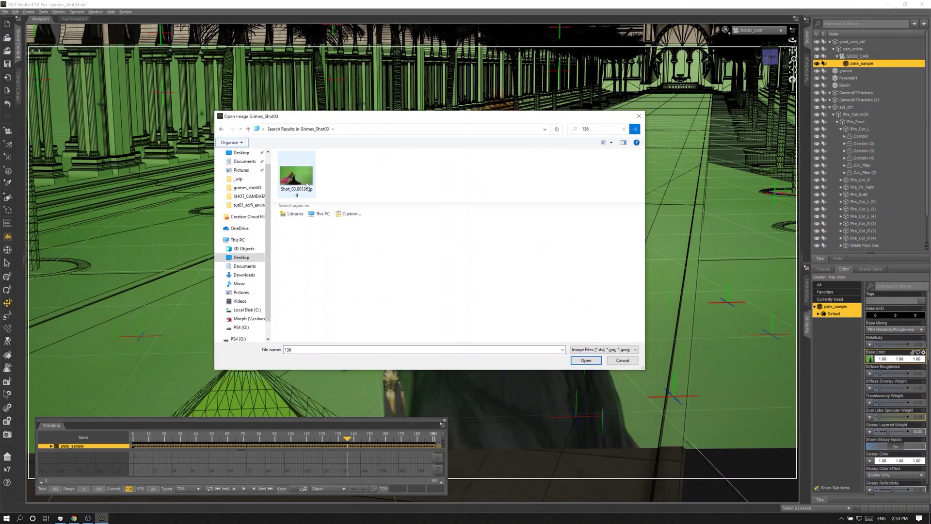
pyautogui.doubleClick(297, 174)
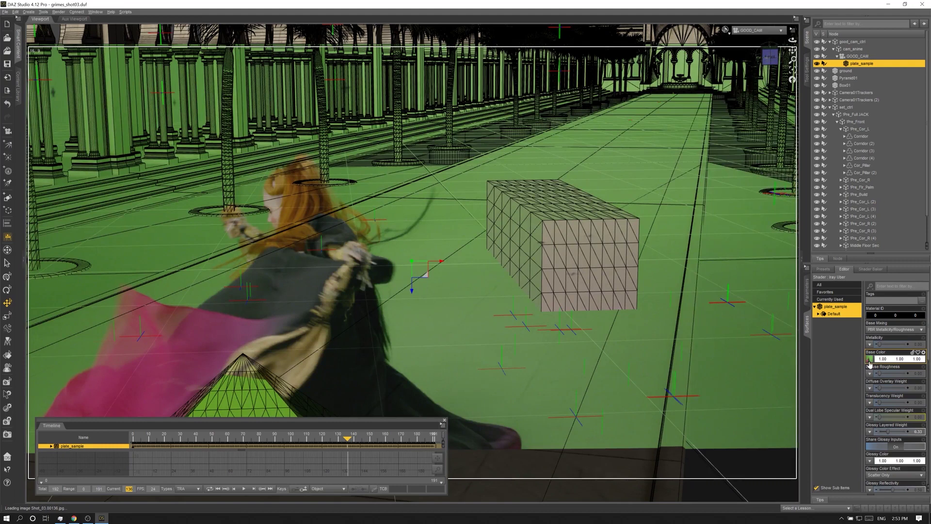
# Restore plate_sample's Base Color image to Shot_03.00000.jpg and return the timeline to frame 0
pyautogui.click(869, 359)
pyautogui.click(876, 310)
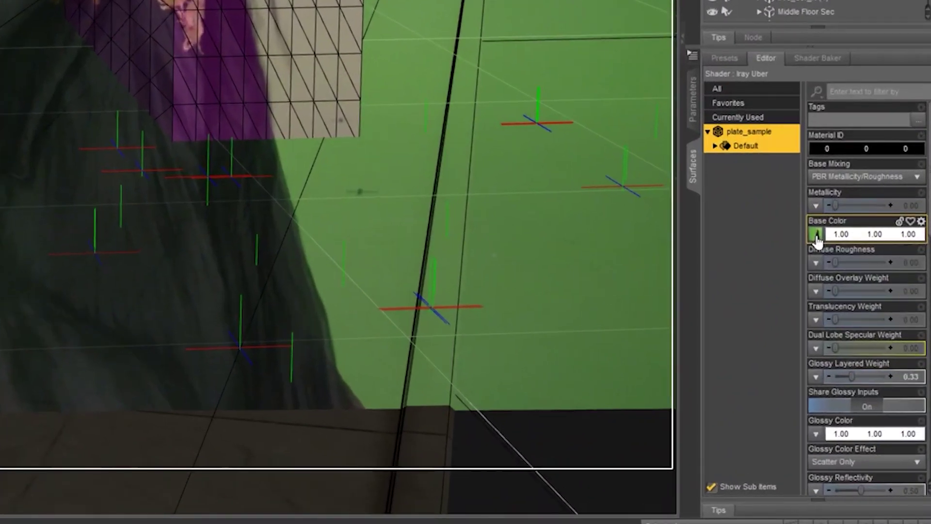
pyautogui.click(817, 235)
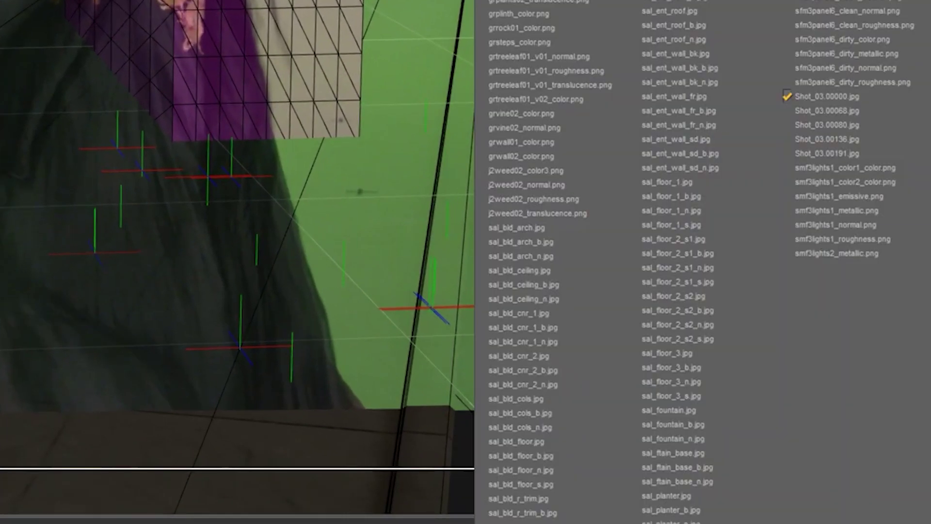
pyautogui.press('Escape')
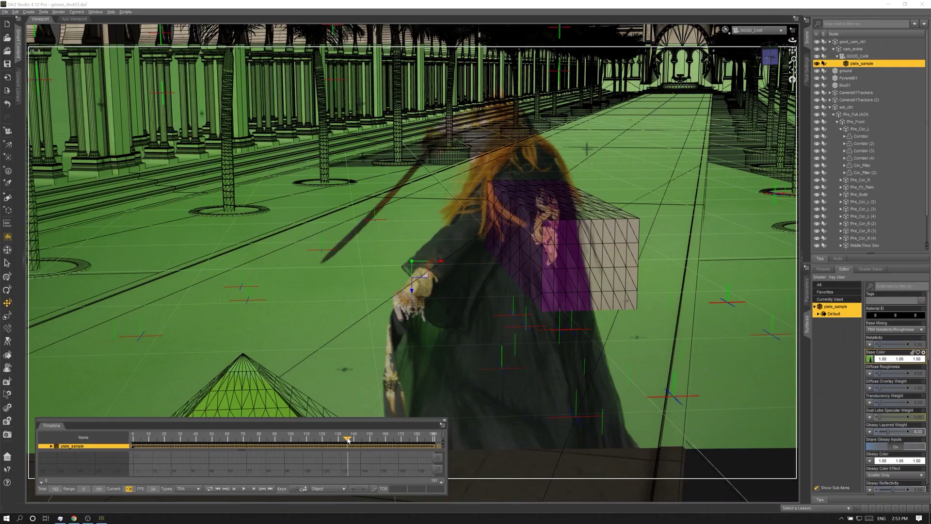
pyautogui.press('Home')
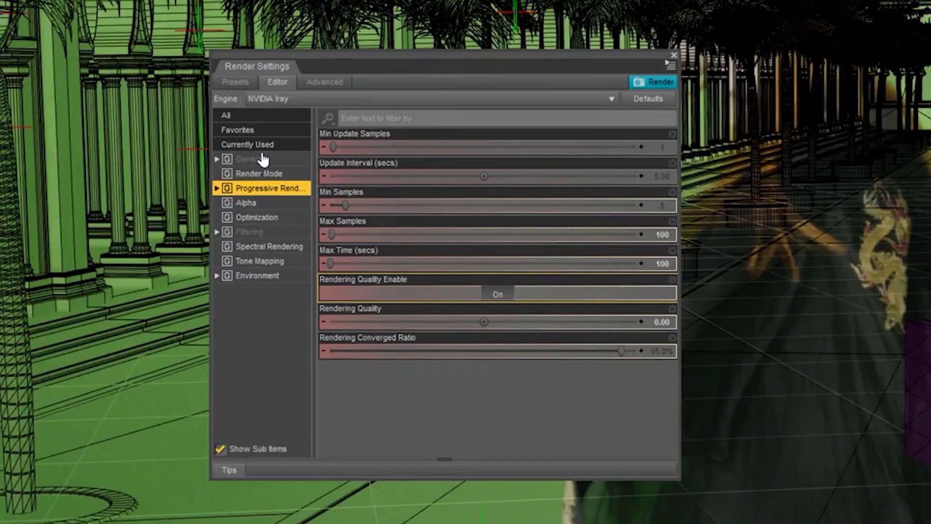
# Set the render dimension preset to Full HD 1080p (1920 x 1080) and the render type to Image Series
pyautogui.click(264, 159)
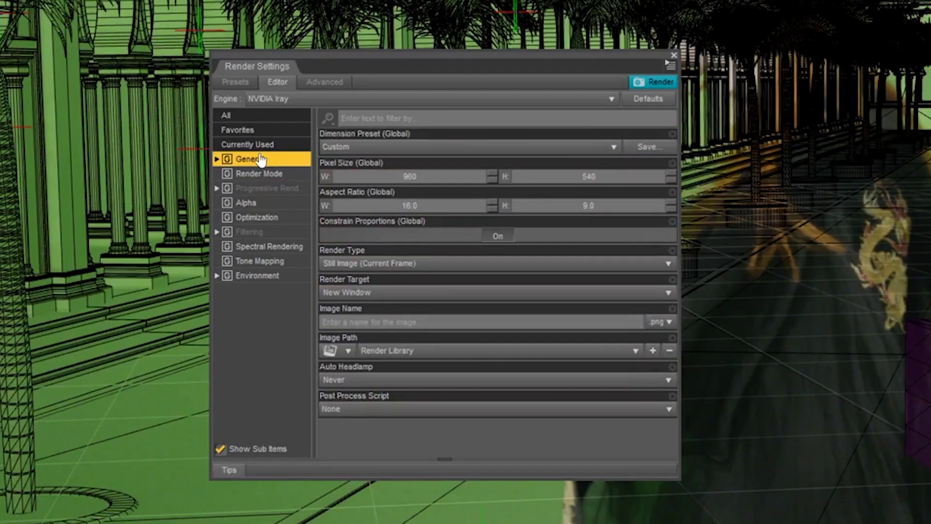
pyautogui.click(444, 149)
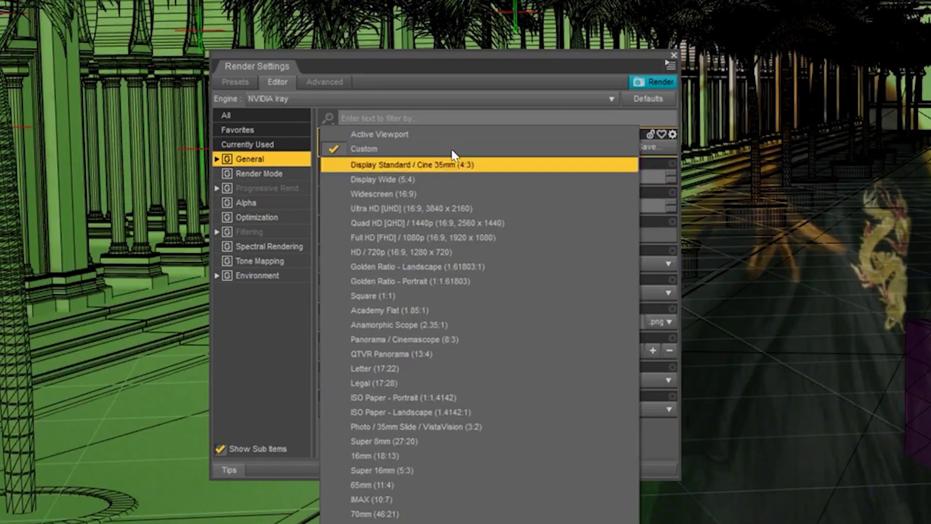
pyautogui.click(453, 238)
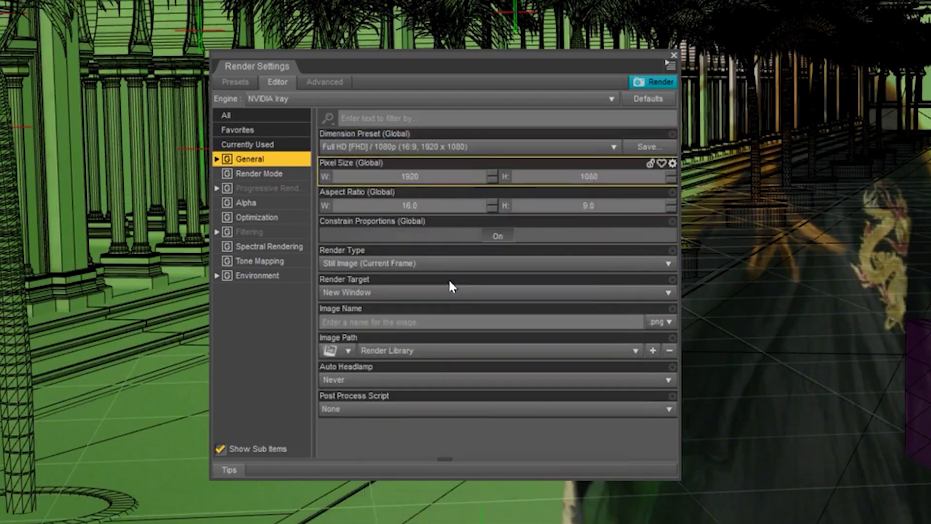
pyautogui.click(426, 264)
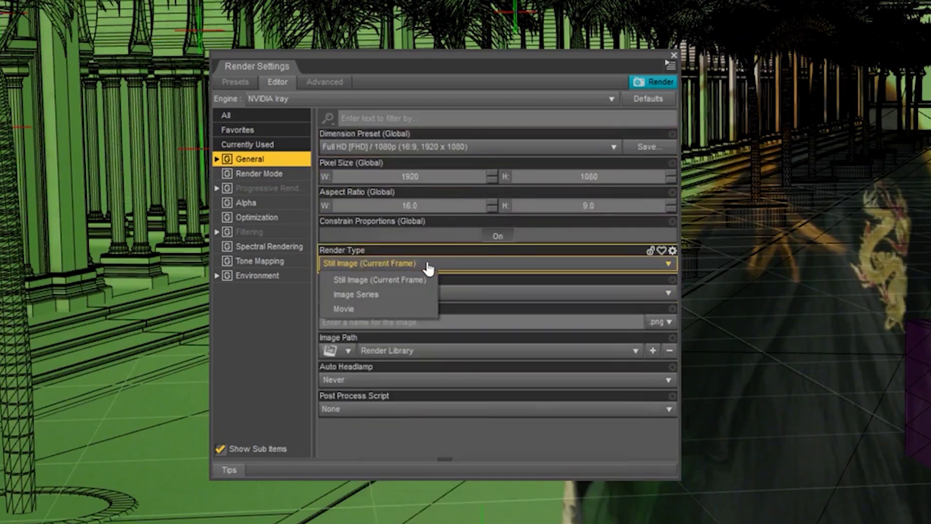
pyautogui.click(391, 294)
# Keep Render Library as the series path and name the image series base grimes_shot03_
pyautogui.click(331, 352)
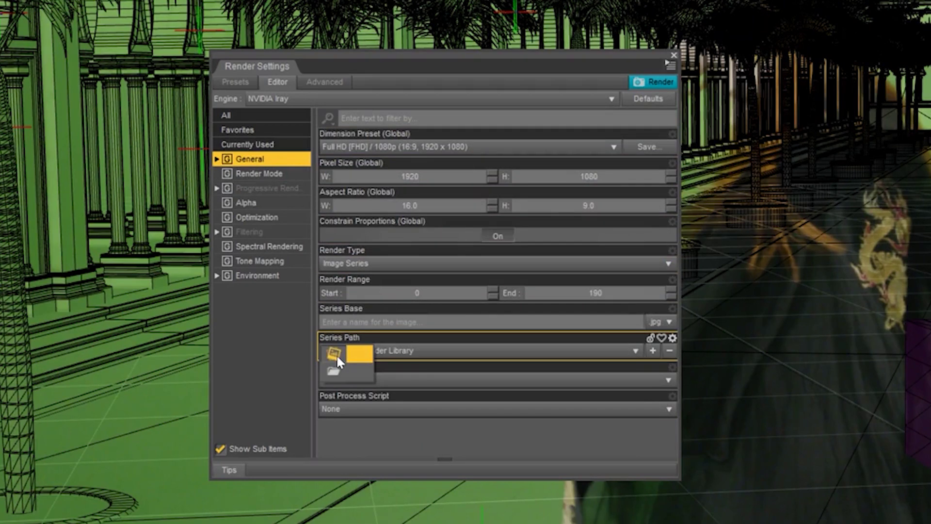
pyautogui.click(336, 354)
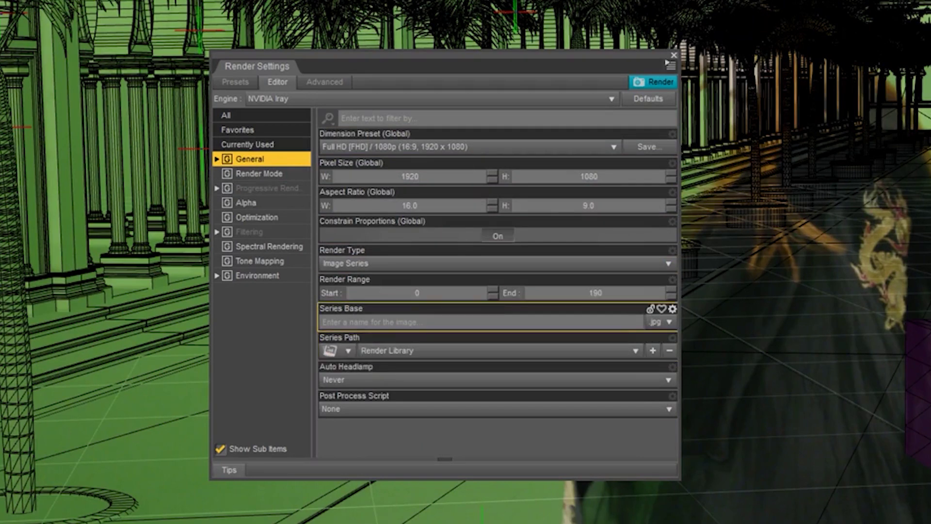
pyautogui.click(340, 322)
pyautogui.write('grimes_shot03_')
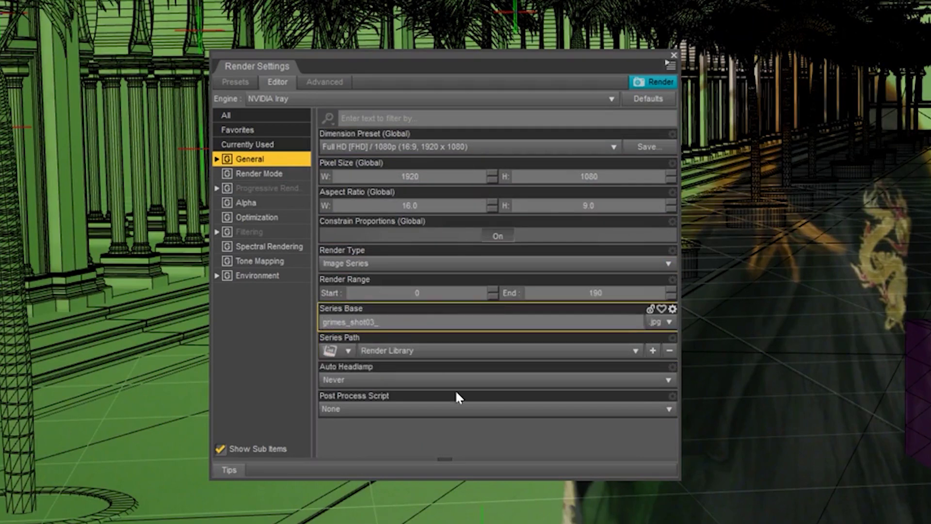
pyautogui.click(422, 367)
# Configure progressive rendering with Max Samples 5000, Max Time 300 seconds and Rendering Quality 10
pyautogui.click(260, 188)
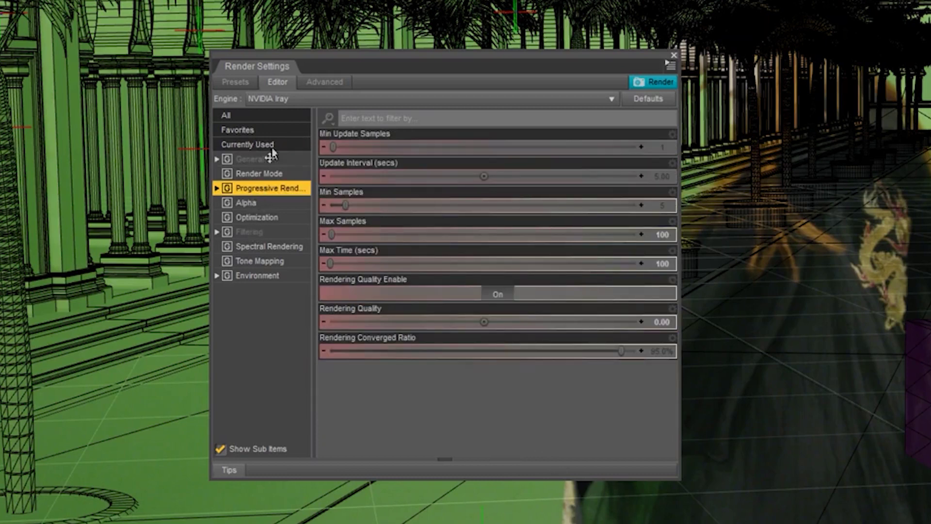
pyautogui.click(631, 236)
pyautogui.write('5000')
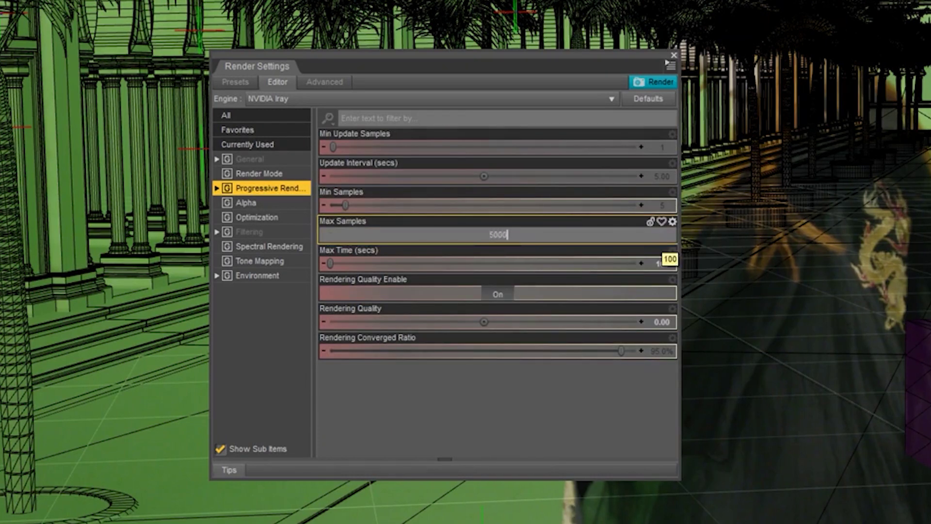
pyautogui.press('Return')
pyautogui.click(662, 264)
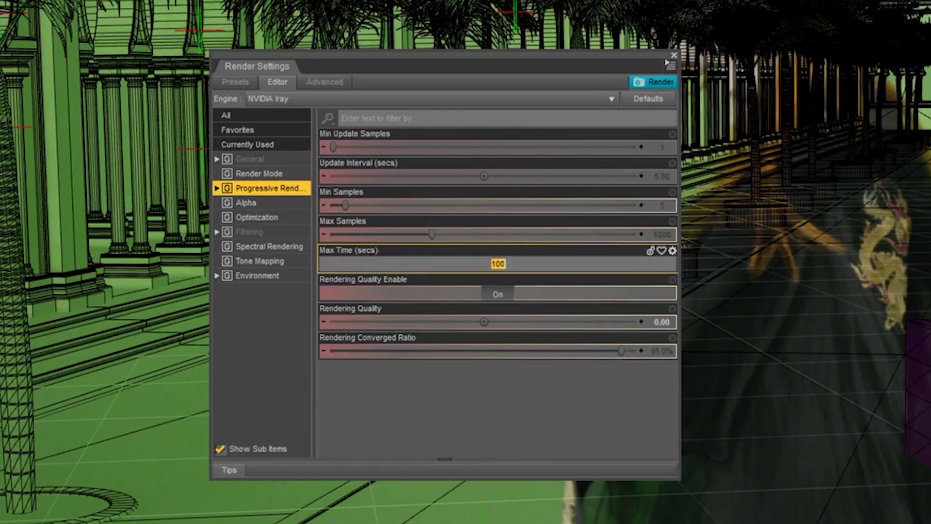
pyautogui.write('300')
pyautogui.press('Return')
pyautogui.click(663, 322)
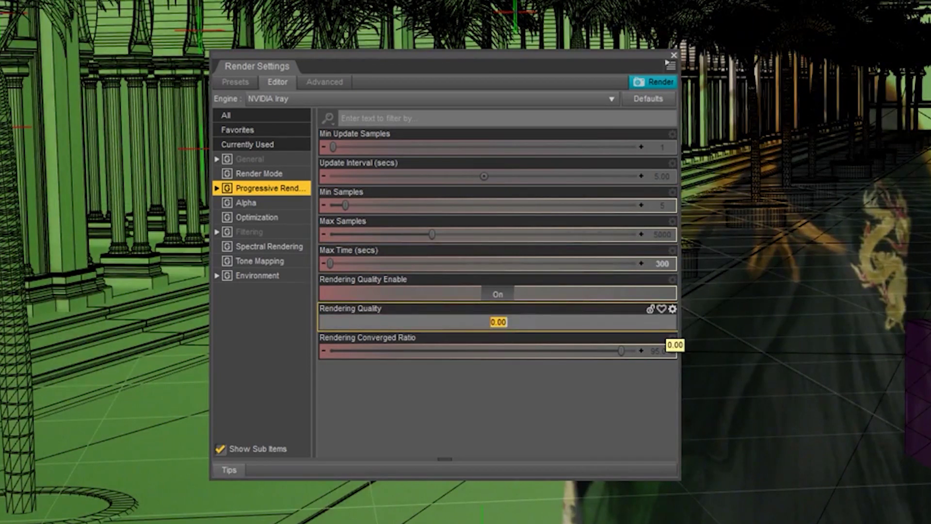
pyautogui.write('10')
pyautogui.press('Return')
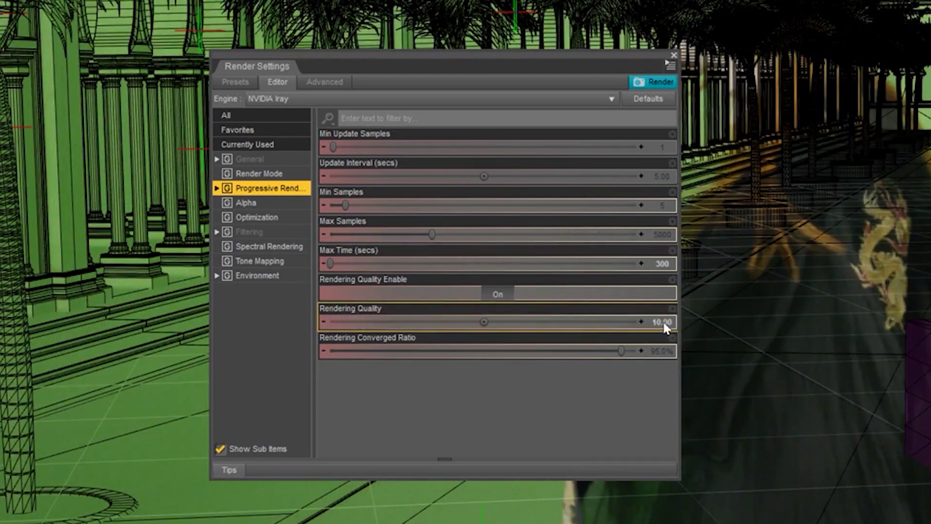
# Toggle Post Denoiser Available off and back on in the render filtering settings
pyautogui.click(251, 234)
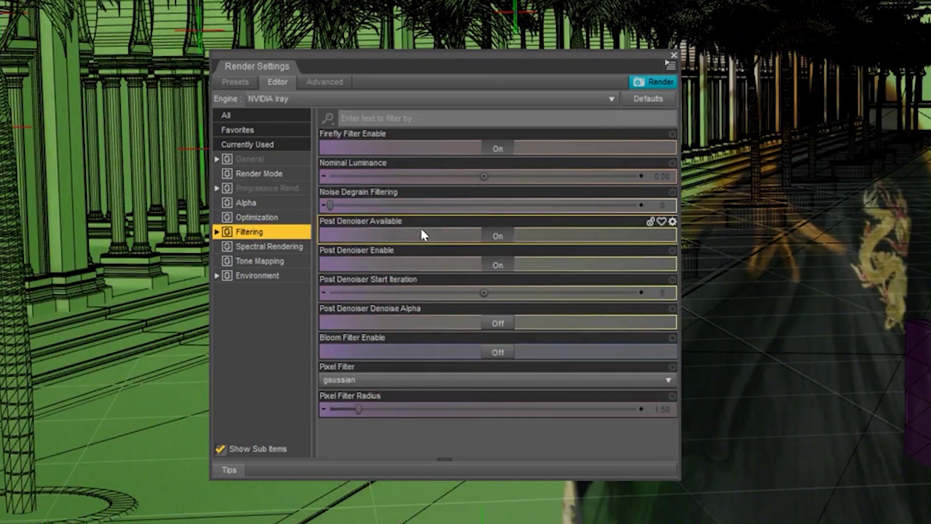
pyautogui.click(499, 237)
pyautogui.click(499, 237)
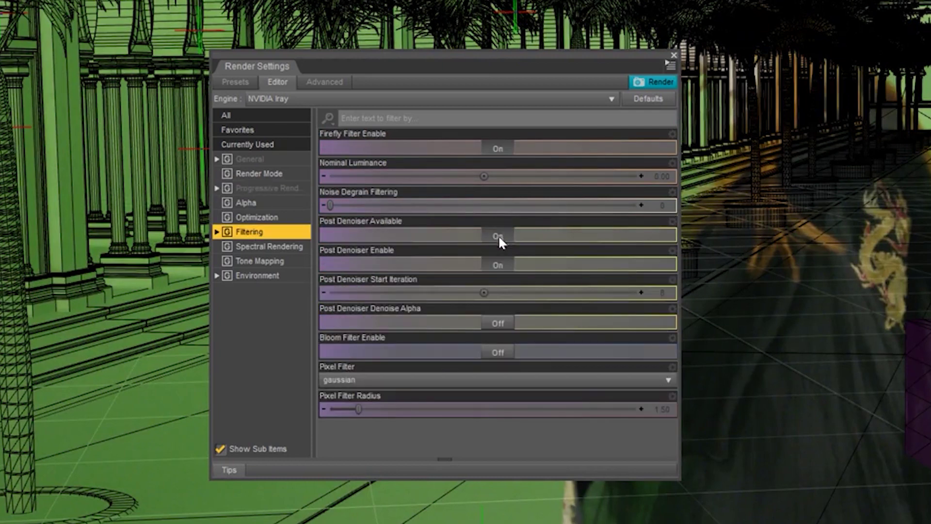
# Assign an image as the render Environment Map and turn off Draw Ground
pyautogui.click(264, 276)
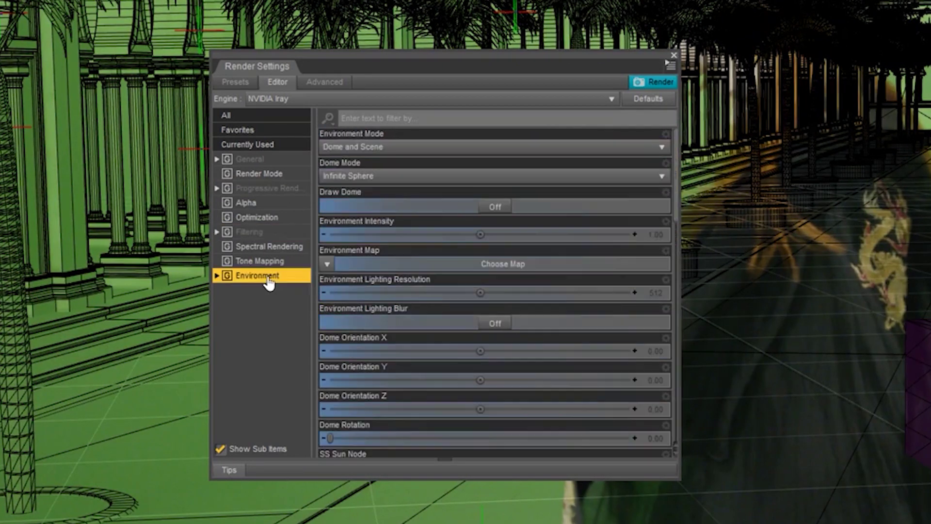
pyautogui.click(327, 265)
pyautogui.click(329, 266)
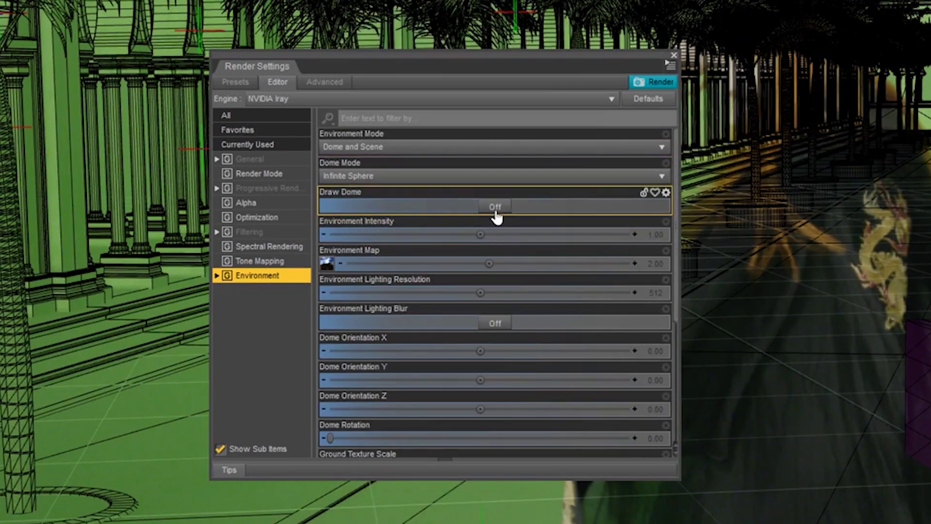
pyautogui.scroll(-5, 423, 334)
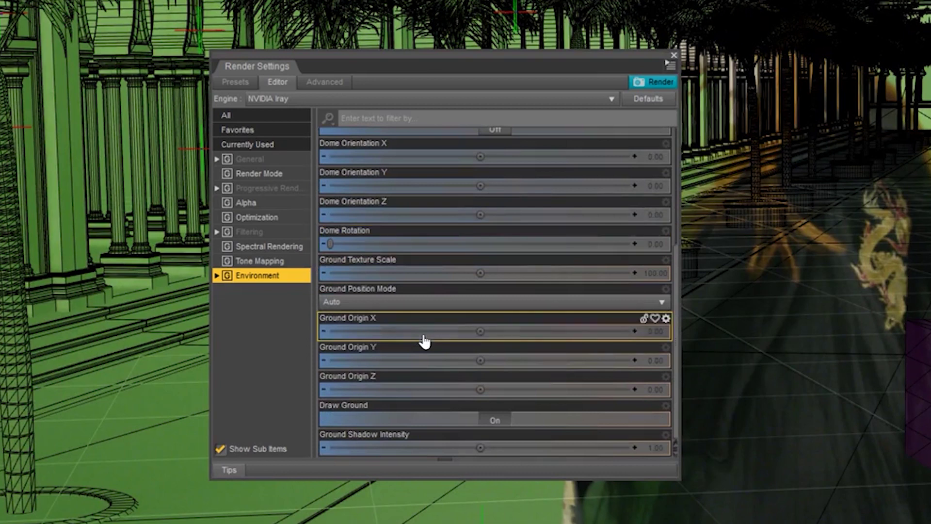
pyautogui.click(495, 422)
# Start rendering the image series for frames 0 to 190, expand the render history and move the progress window aside
pyautogui.click(250, 159)
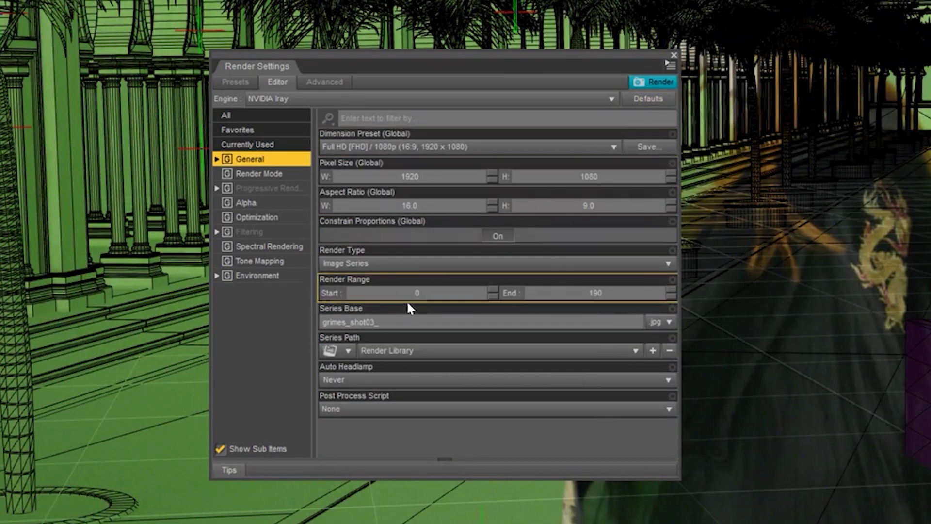
pyautogui.click(650, 83)
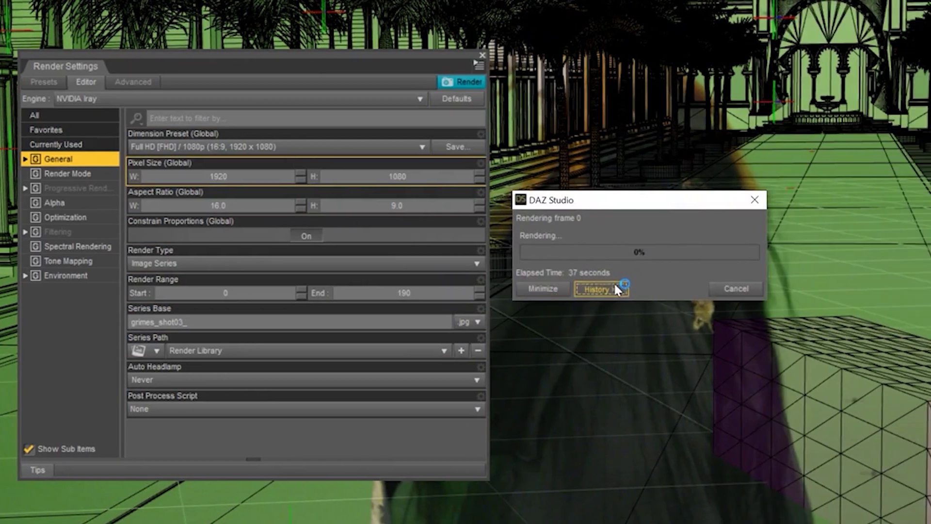
pyautogui.click(613, 286)
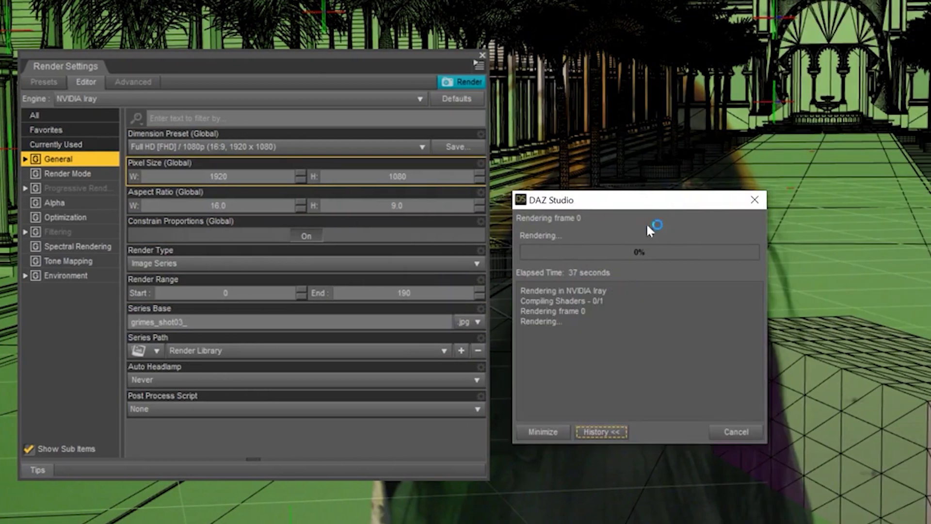
pyautogui.moveTo(653, 204); pyautogui.dragTo(659, 130)
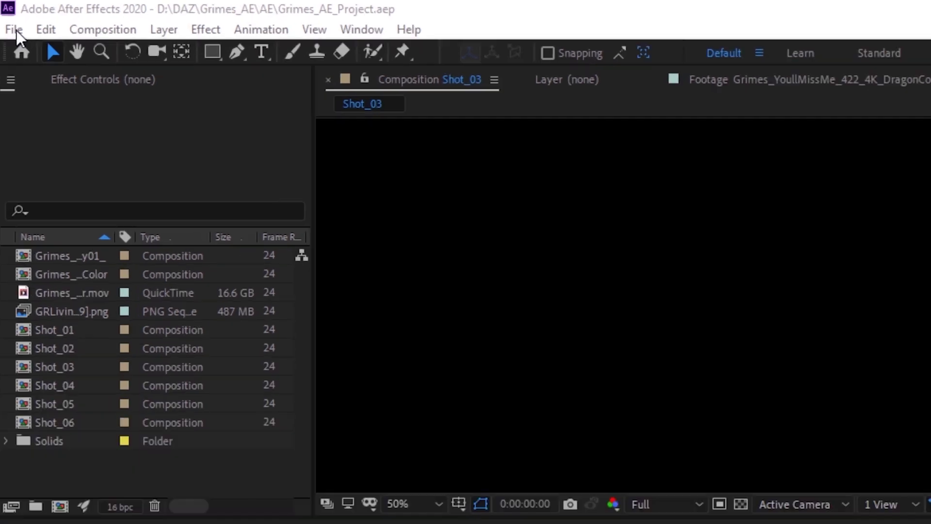
# Import the Shot_03_Prekeyed frames from the SHOT 03 footage folder as a PNG sequence
pyautogui.click(12, 24)
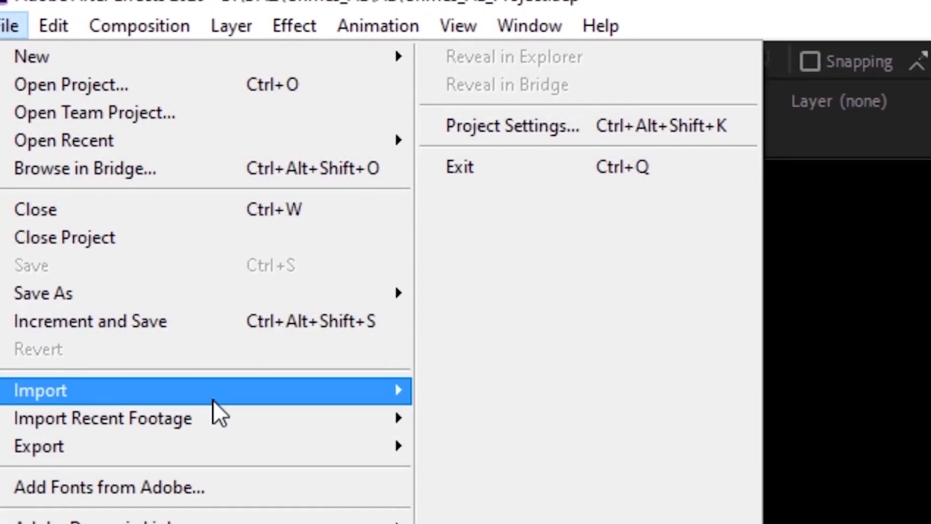
pyautogui.moveTo(213, 398)
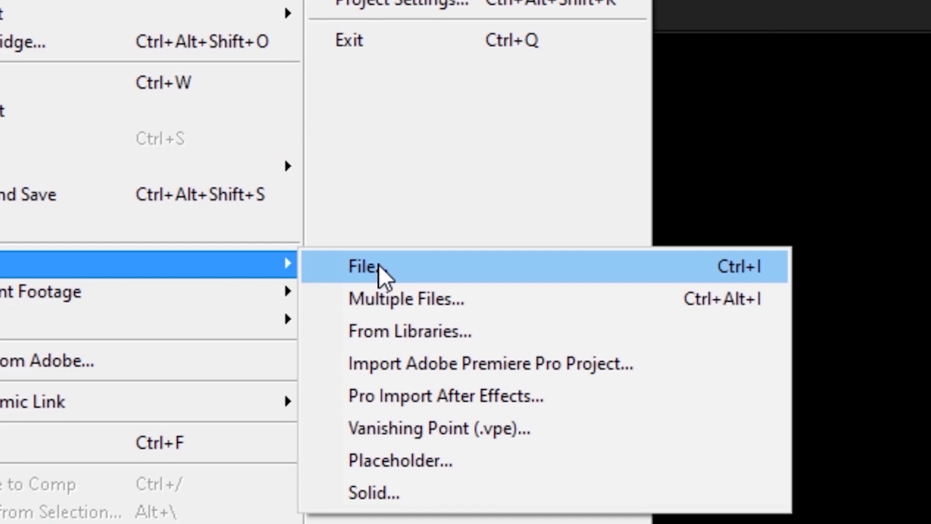
pyautogui.click(380, 264)
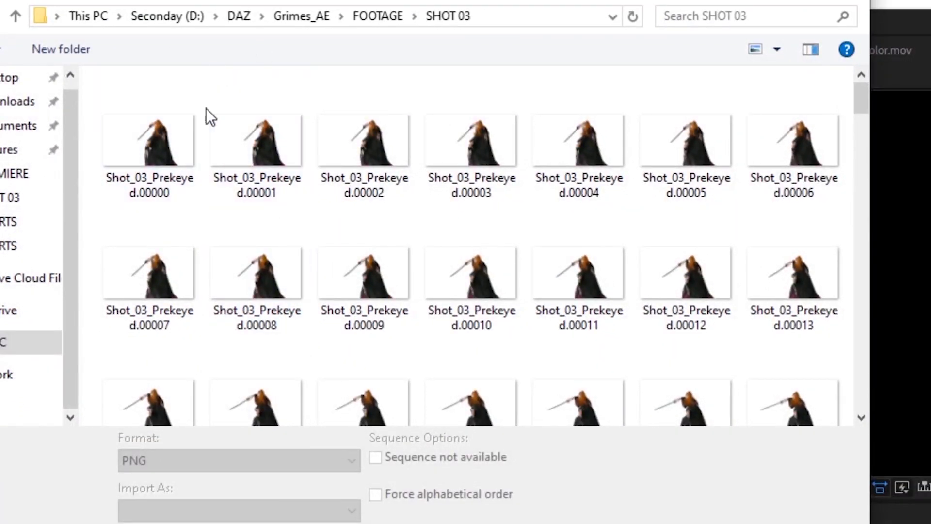
pyautogui.click(166, 134)
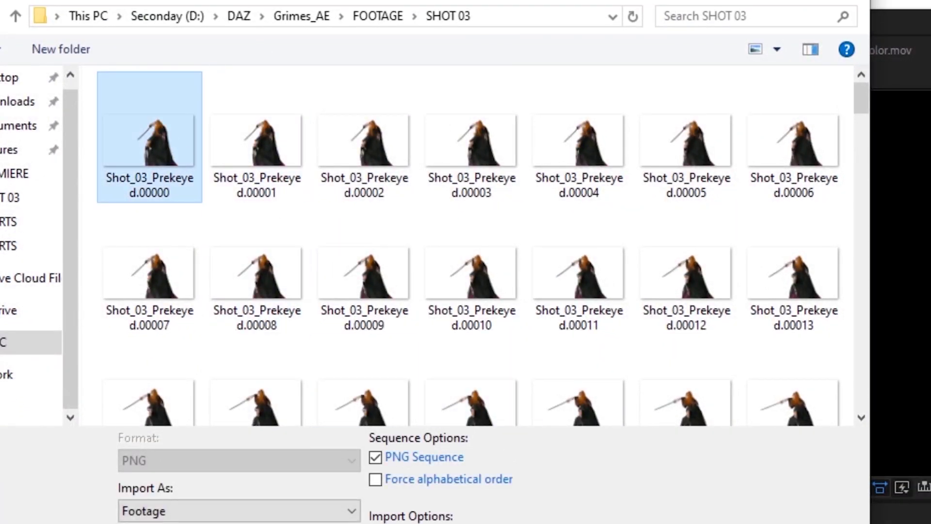
pyautogui.click(528, 444)
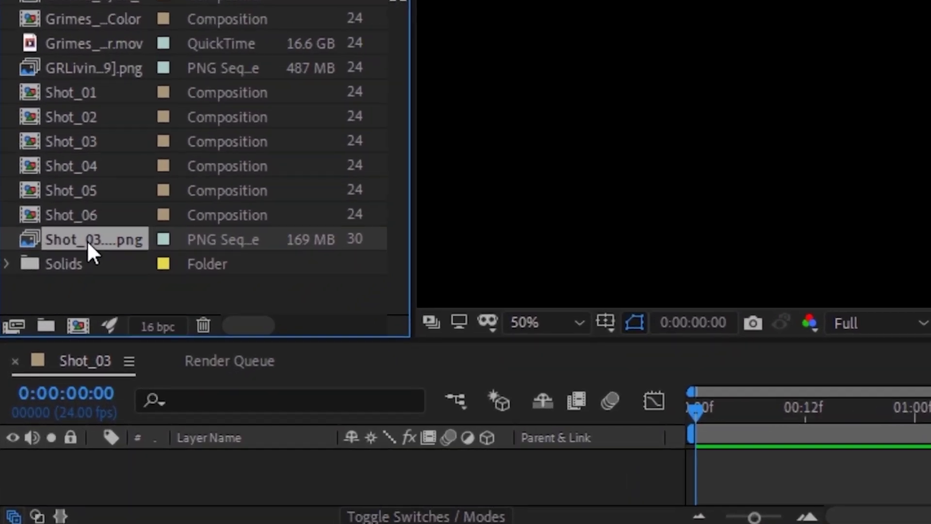
# Interpret the Shot_03_Prekeyed sequence at 24 frames per second and add it to the Shot_03 composition
pyautogui.click(13, 320)
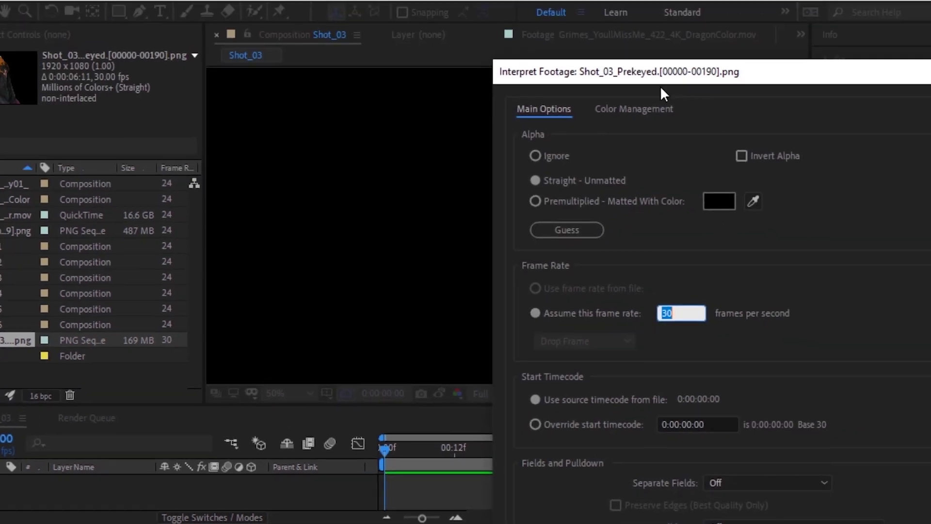
pyautogui.write('24')
pyautogui.press('Return')
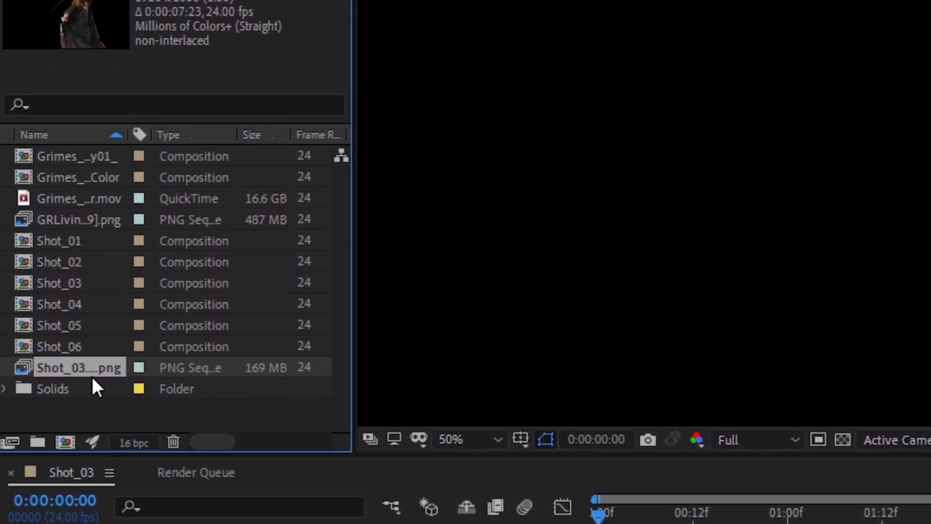
pyautogui.moveTo(92, 369); pyautogui.dragTo(249, 428)
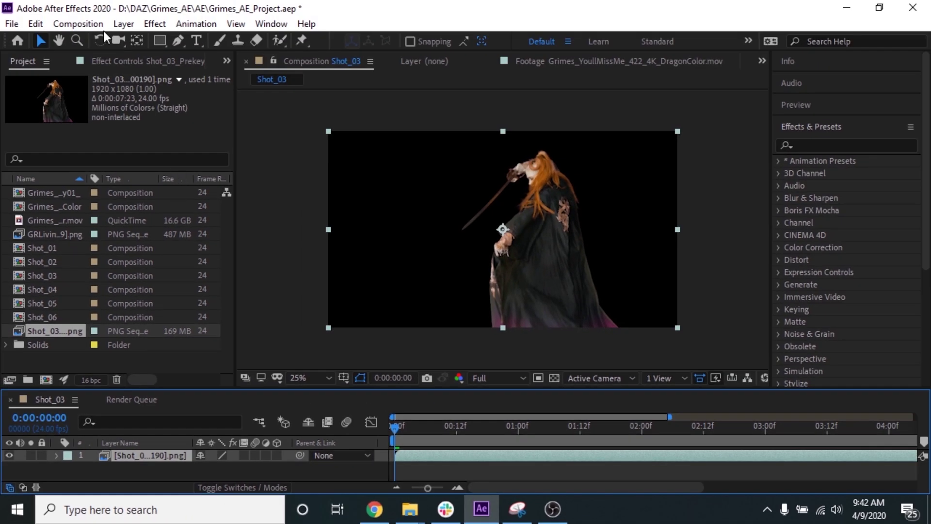
# Import the NewGrimes background frames from the SHOT_03_BG folder as a PNG sequence
pyautogui.click(12, 24)
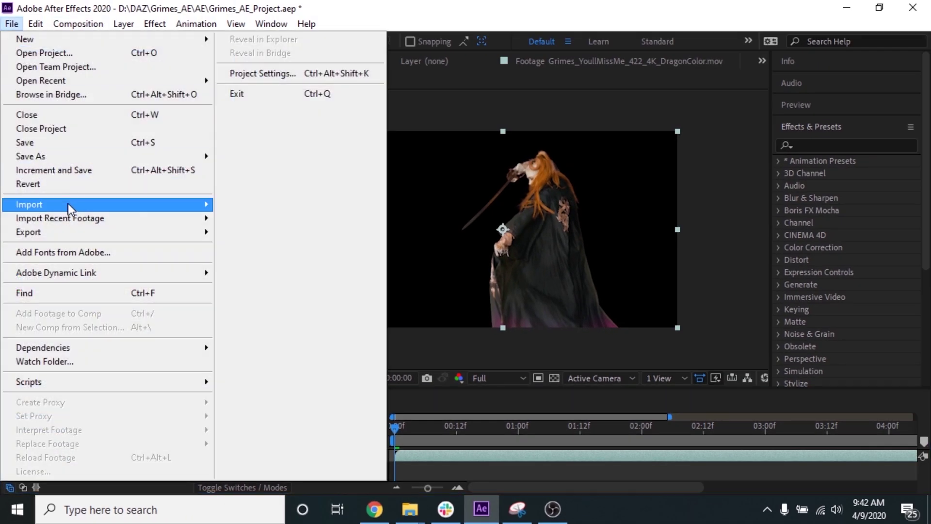
pyautogui.moveTo(68, 204)
pyautogui.click(267, 205)
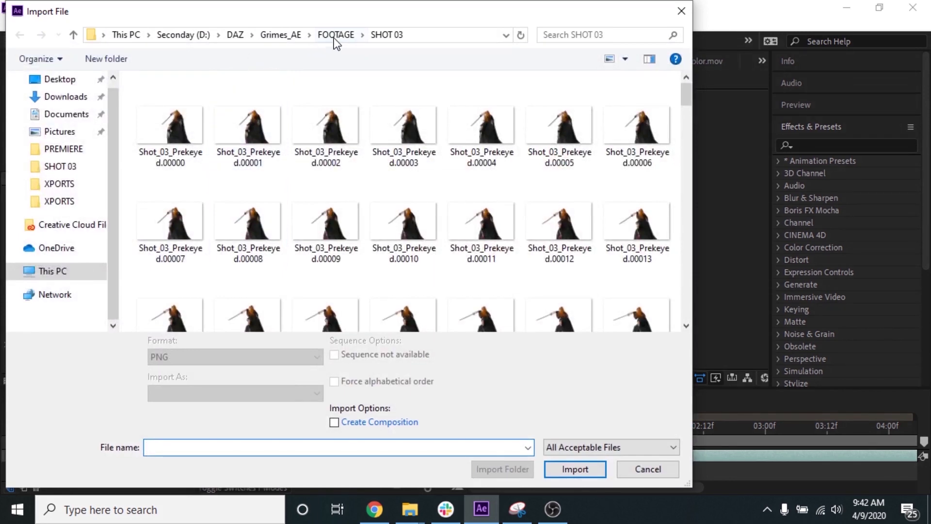
pyautogui.click(336, 36)
pyautogui.doubleClick(218, 117)
pyautogui.click(185, 109)
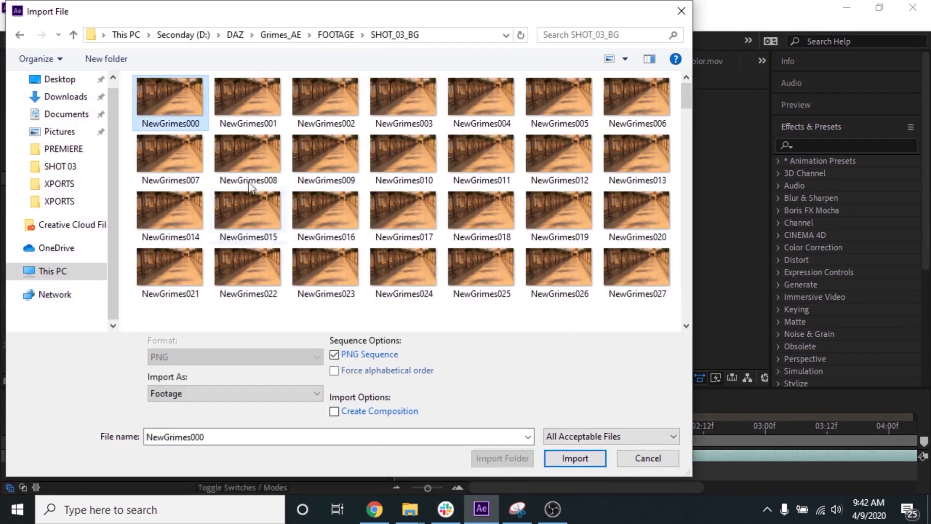
pyautogui.click(573, 469)
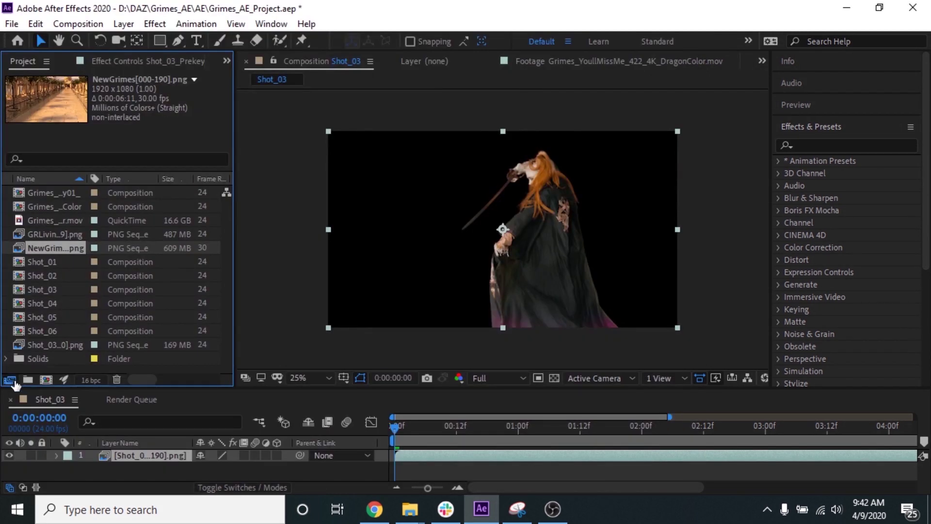
# Interpret the NewGrimes sequence at 24 frames per second, place it beneath the keyed plate in Shot_03 and scrub through the shot
pyautogui.click(10, 380)
pyautogui.press('Return')
pyautogui.moveTo(51, 248); pyautogui.dragTo(167, 476)
pyautogui.moveTo(397, 434); pyautogui.dragTo(874, 420)
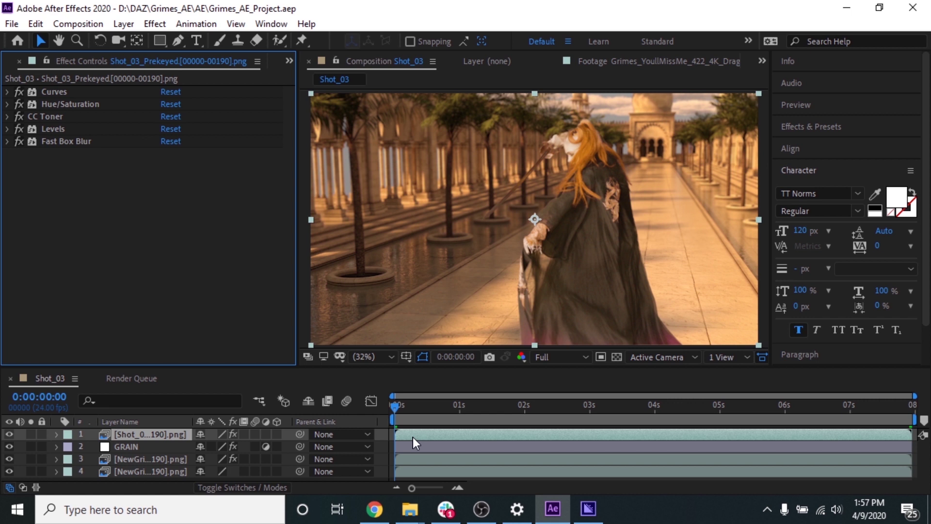
# Duplicate the Shot_03 composition and name the copy Shot_03_IG
pyautogui.click(7, 63)
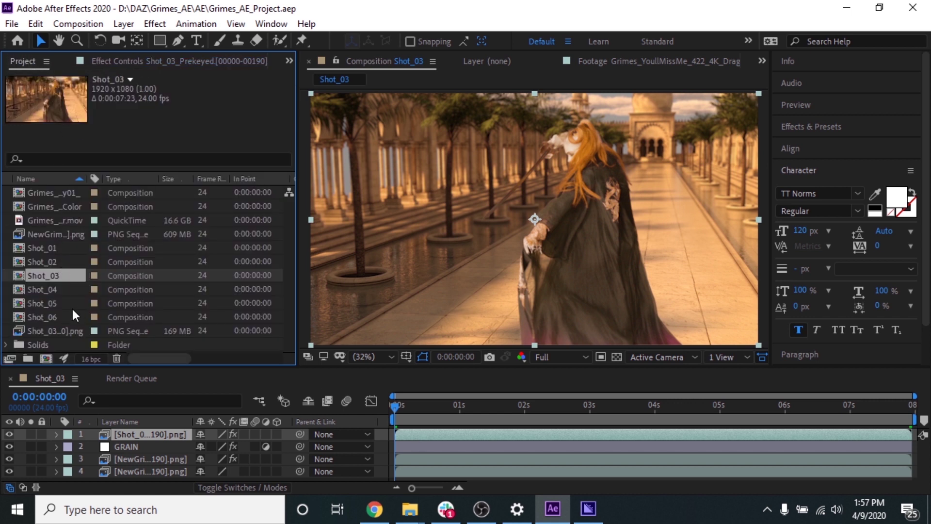
pyautogui.click(44, 261)
pyautogui.click(45, 275)
pyautogui.hotkey('ctrl', 'd')
pyautogui.click(83, 24)
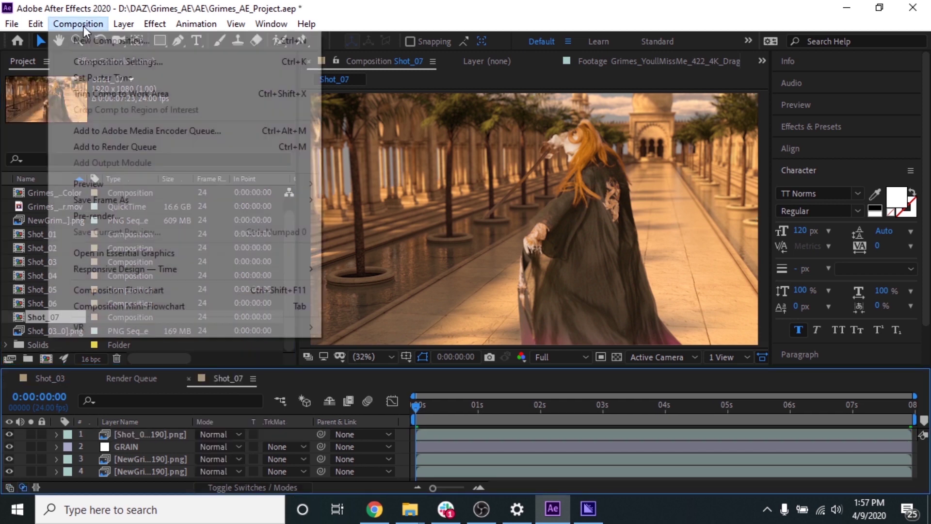
pyautogui.click(110, 60)
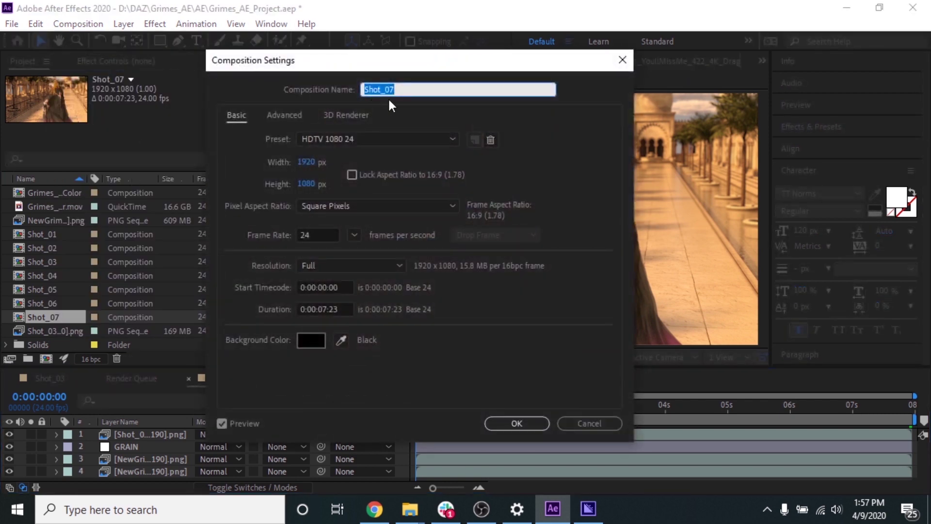
pyautogui.click(417, 91)
pyautogui.press('BackSpace')
pyautogui.write('3_IG')
pyautogui.press('Return')
# Duplicate the Shot_03_IG composition and name the copy Shot_03_FB
pyautogui.hotkey('ctrl', 'd')
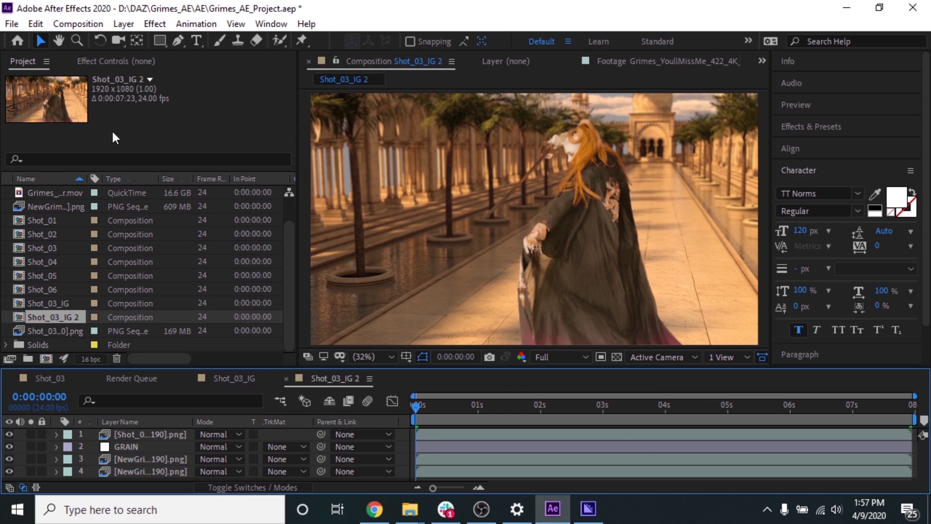
pyautogui.click(72, 23)
pyautogui.click(108, 60)
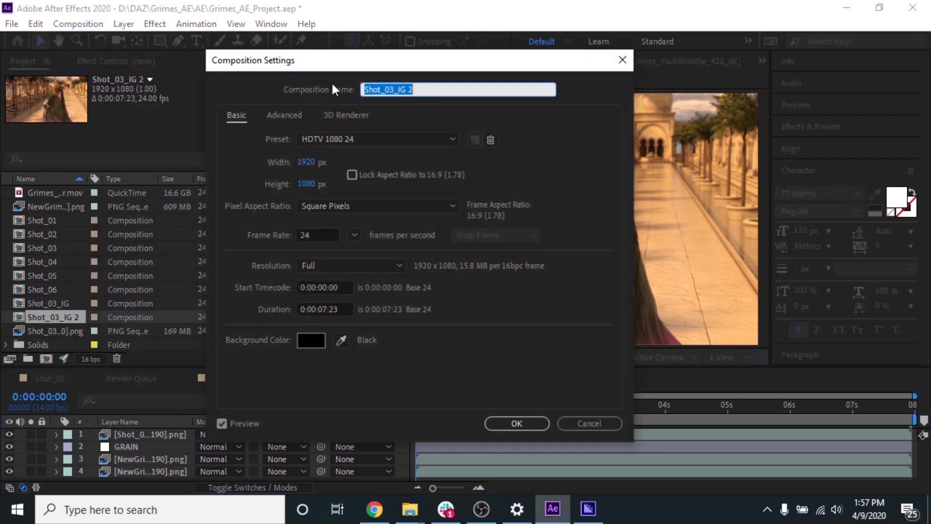
pyautogui.click(430, 87)
pyautogui.press('BackSpace')
pyautogui.press('BackSpace')
pyautogui.press('BackSpace')
pyautogui.press('BackSpace')
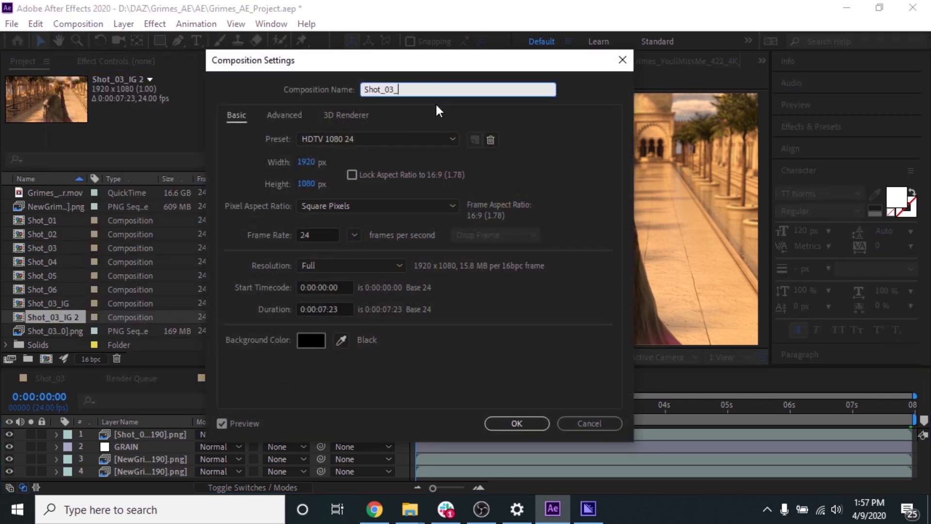
pyautogui.write('FB')
pyautogui.press('Return')
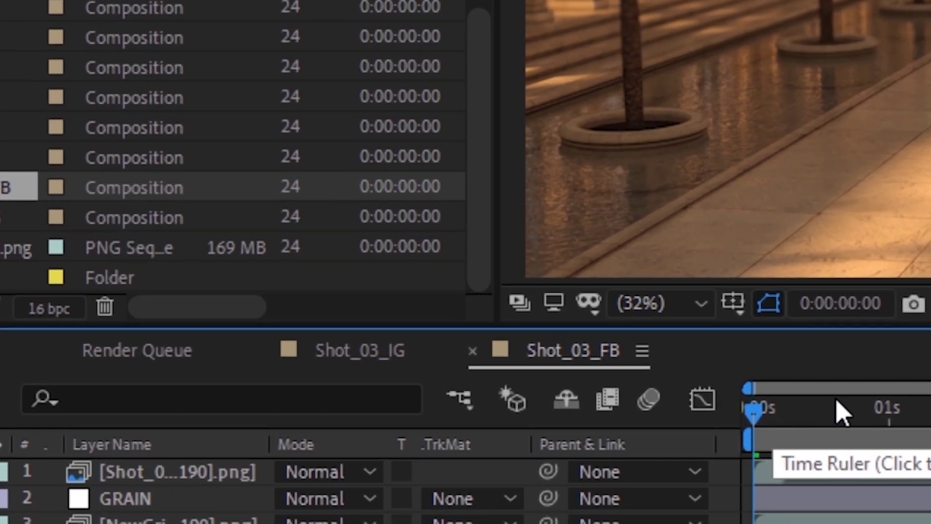
# Set the Shot_03_IG composition's width to 864 px, keeping the height at 1080 px
pyautogui.click(372, 352)
pyautogui.click(78, 24)
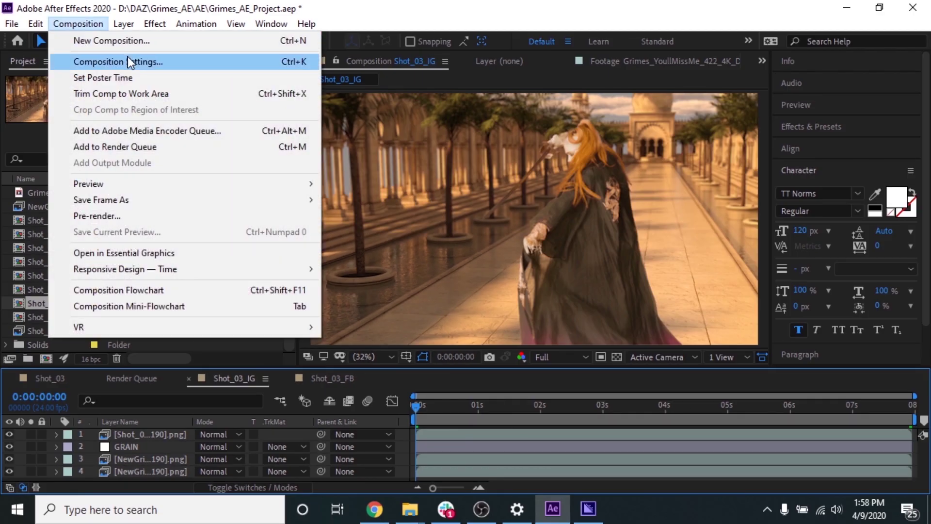
pyautogui.click(127, 57)
pyautogui.click(305, 162)
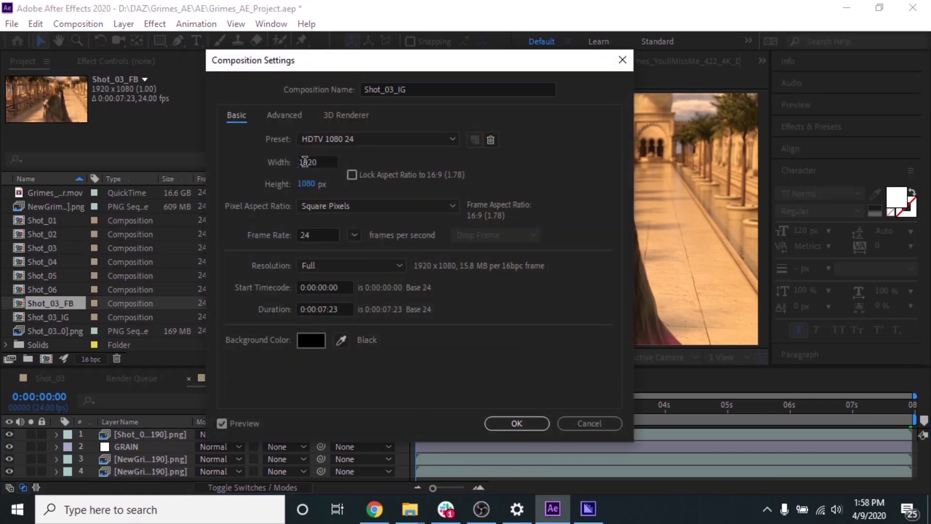
pyautogui.write('864')
pyautogui.press('Tab')
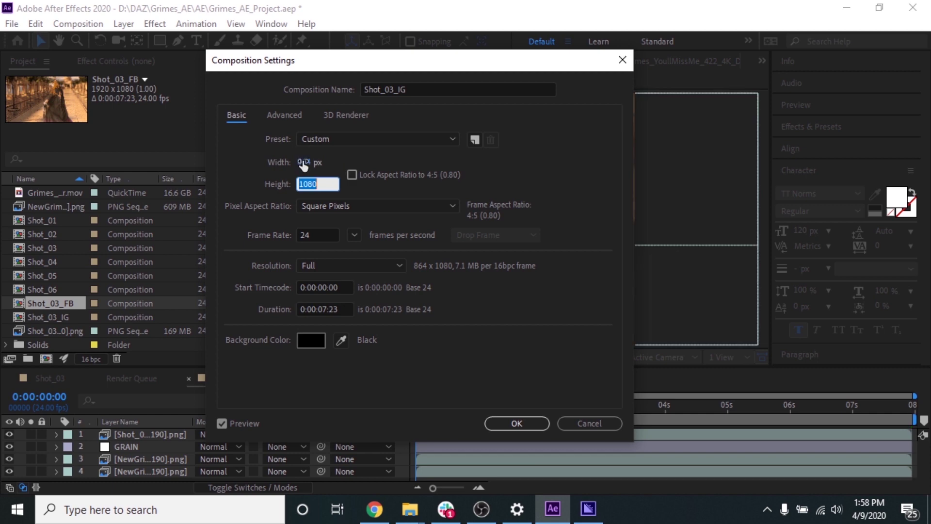
pyautogui.click(511, 421)
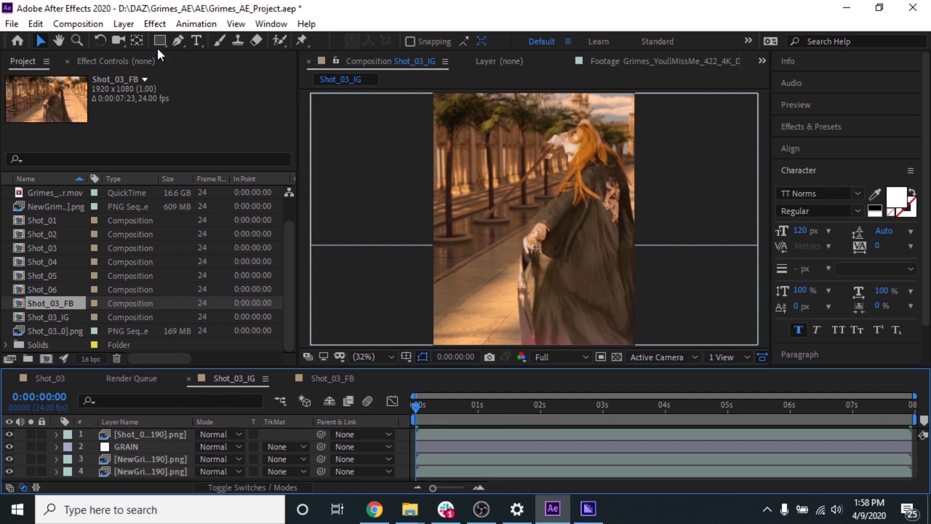
# Add a null object to Shot_03_IG and name it MASTER
pyautogui.click(123, 24)
pyautogui.moveTo(145, 41)
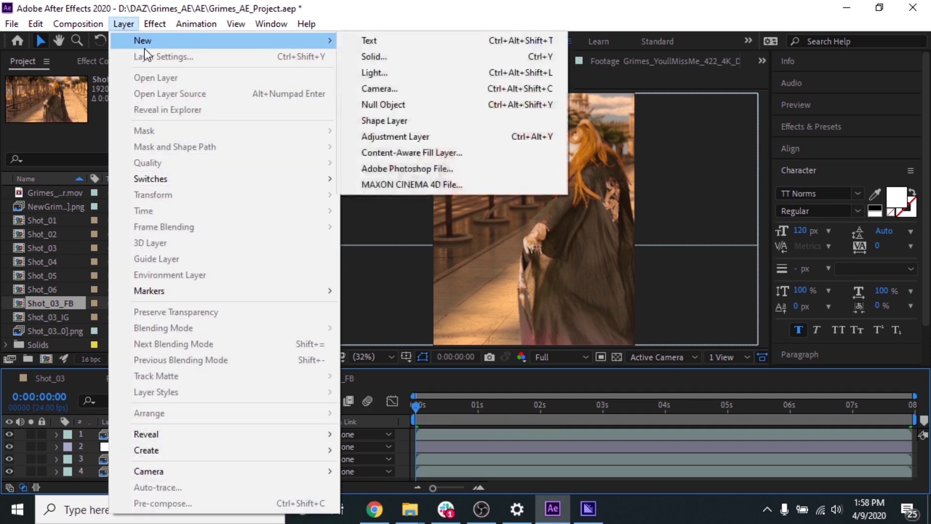
pyautogui.click(383, 105)
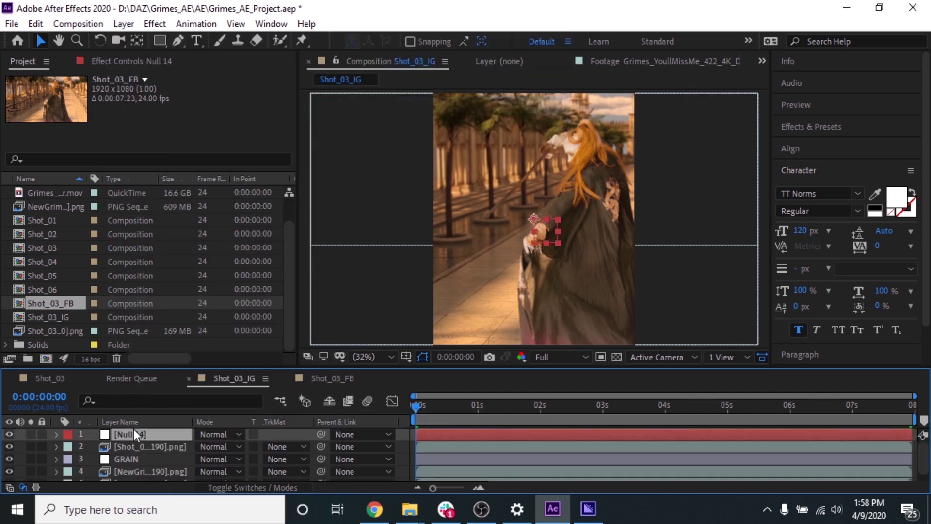
pyautogui.press('Return')
pyautogui.write('MAST')
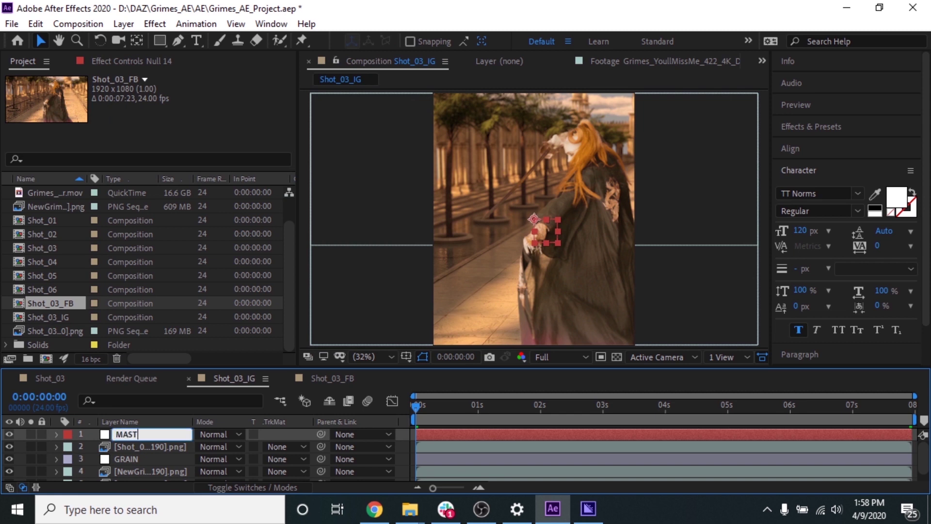
pyautogui.write('ER')
# Parent all footage layers and the GRAIN layer in Shot_03_IG to the MASTER null
pyautogui.click(129, 447)
pyautogui.keyDown('shift'); pyautogui.click(144, 466); pyautogui.keyUp('shift')
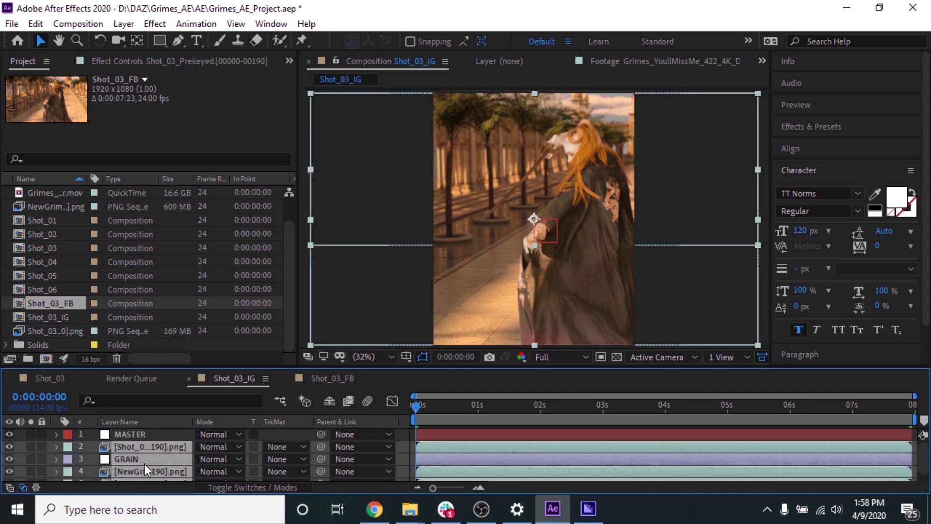
pyautogui.moveTo(322, 447); pyautogui.dragTo(147, 435)
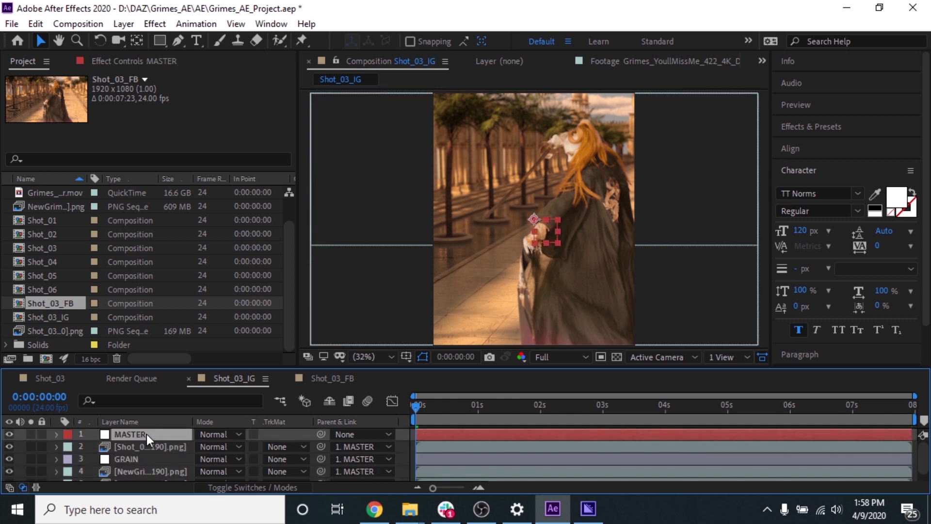
# Keyframe the MASTER null's Position at 232, 540 on the first frame to reframe the figure
pyautogui.click(162, 430)
pyautogui.hotkey('alt', 'shift', 'p')
pyautogui.moveTo(210, 446); pyautogui.dragTo(100, 447)
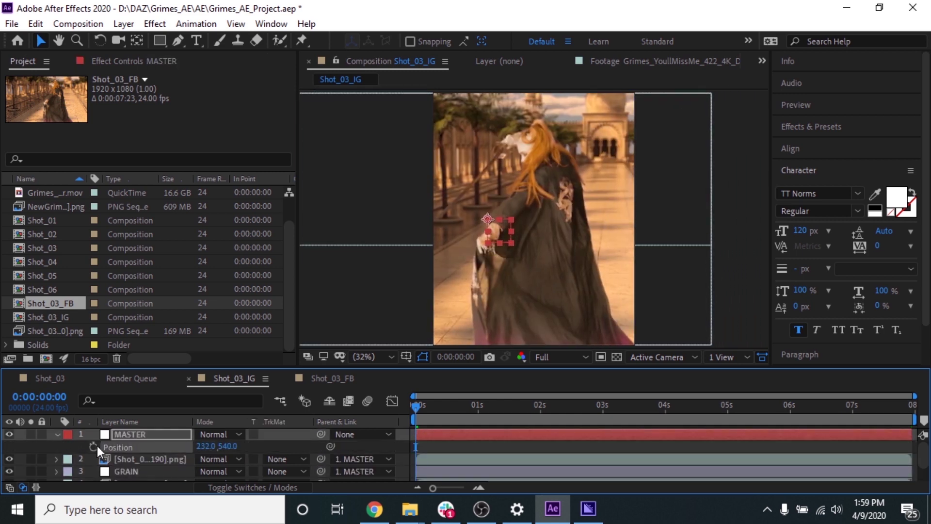
# Keyframe the MASTER null's Position at 886, 540 at 0:00:03:23
pyautogui.click(518, 408)
pyautogui.click(663, 406)
pyautogui.moveTo(204, 446); pyautogui.dragTo(340, 449)
pyautogui.click(145, 459)
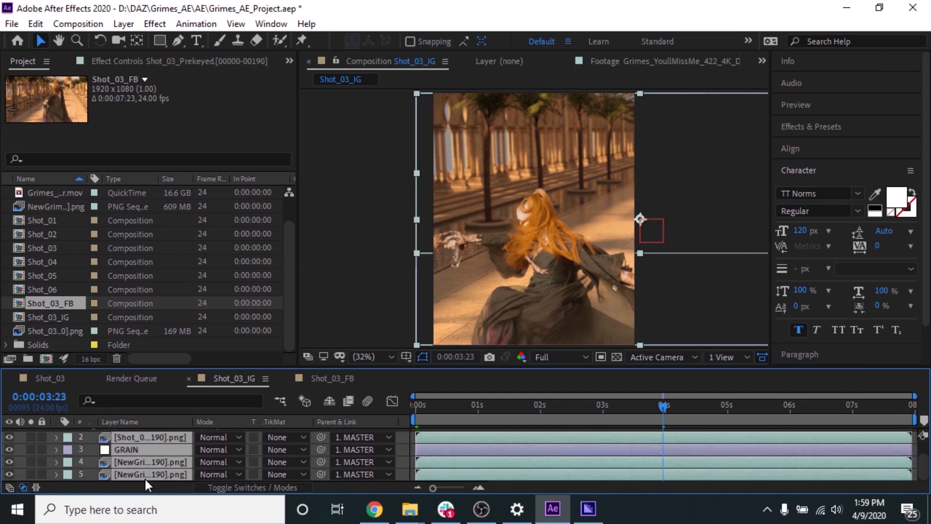
# Keyframe the MASTER null's Position at 756, 540 on the last frame, 0:00:07:22
pyautogui.click(146, 434)
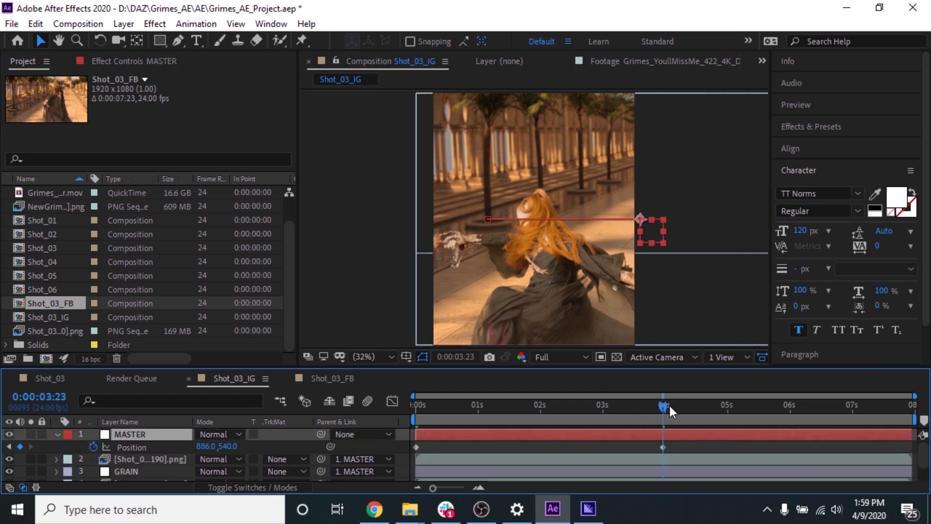
pyautogui.press('End')
pyautogui.moveTo(204, 447); pyautogui.dragTo(141, 446)
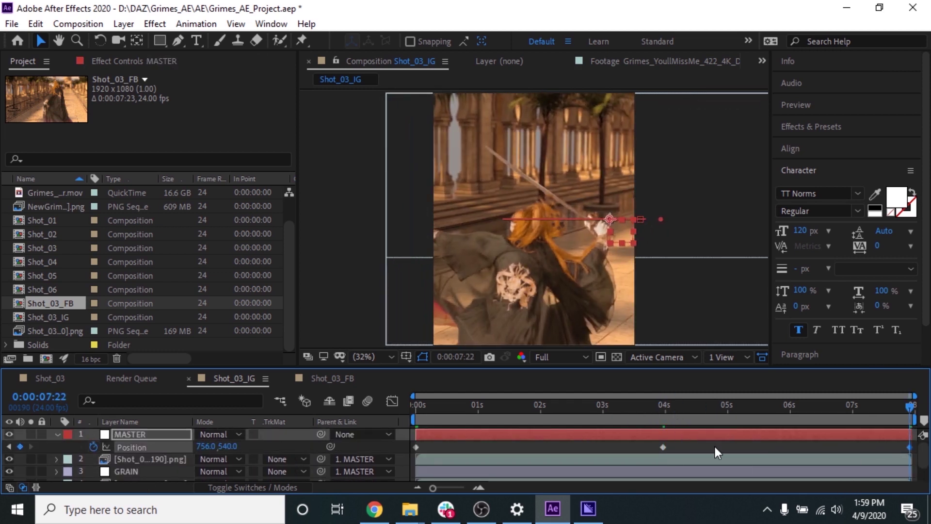
# Apply Easy Ease to all three Position keyframes of the MASTER null
pyautogui.moveTo(913, 444); pyautogui.dragTo(419, 449)
pyautogui.rightClick(418, 447)
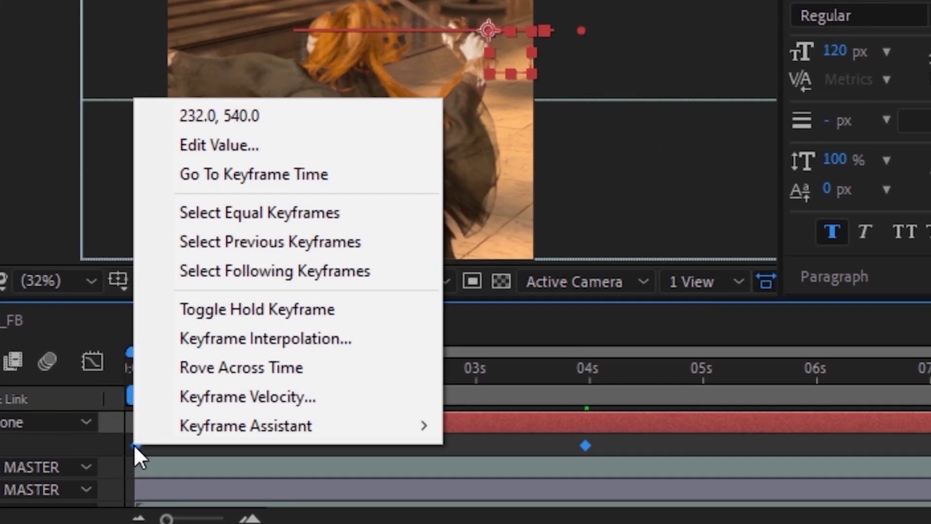
pyautogui.moveTo(481, 438)
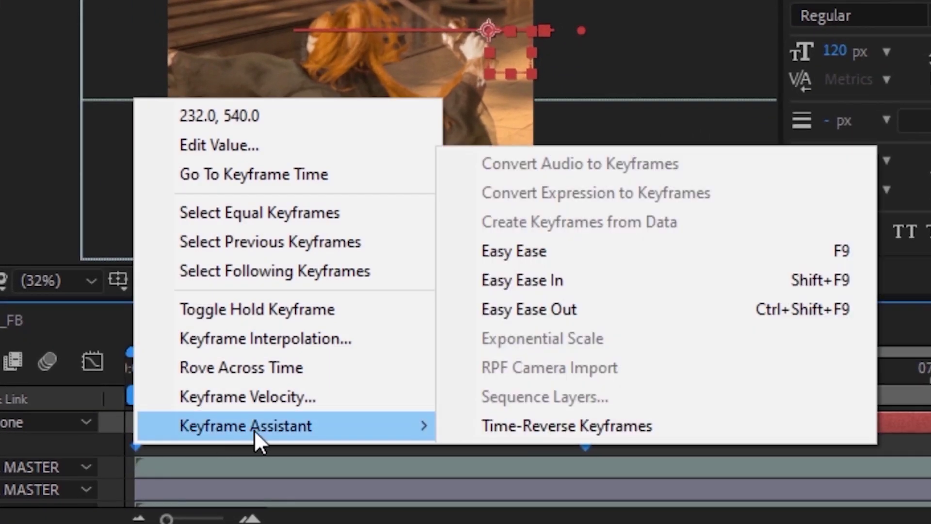
pyautogui.click(592, 255)
# Set the spatial interpolation of the MASTER null's Position keyframes to Linear and scrub through the move to check it
pyautogui.rightClick(586, 445)
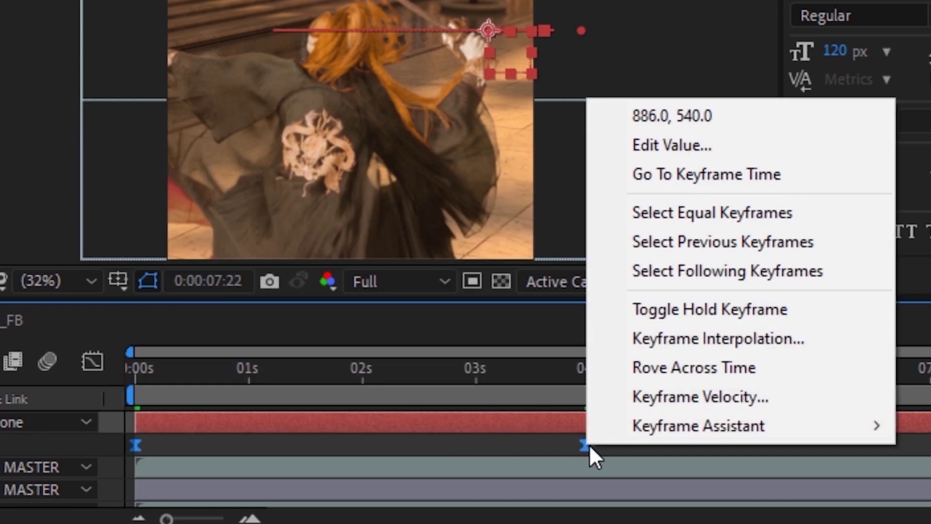
pyautogui.click(723, 339)
pyautogui.click(676, 287)
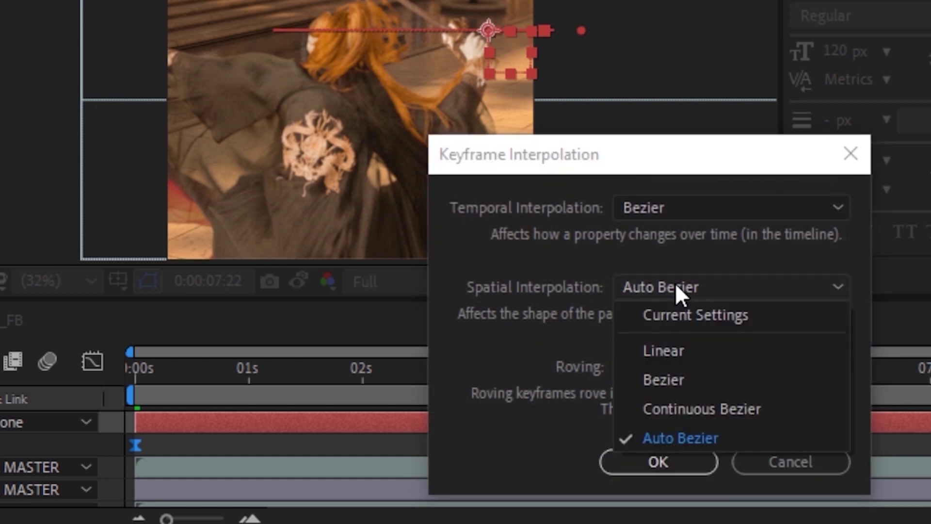
pyautogui.click(689, 350)
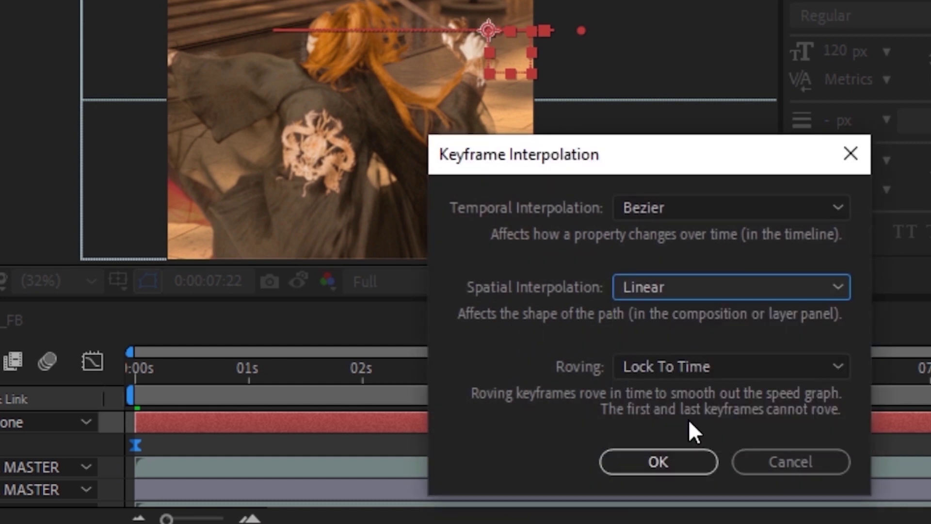
pyautogui.click(659, 462)
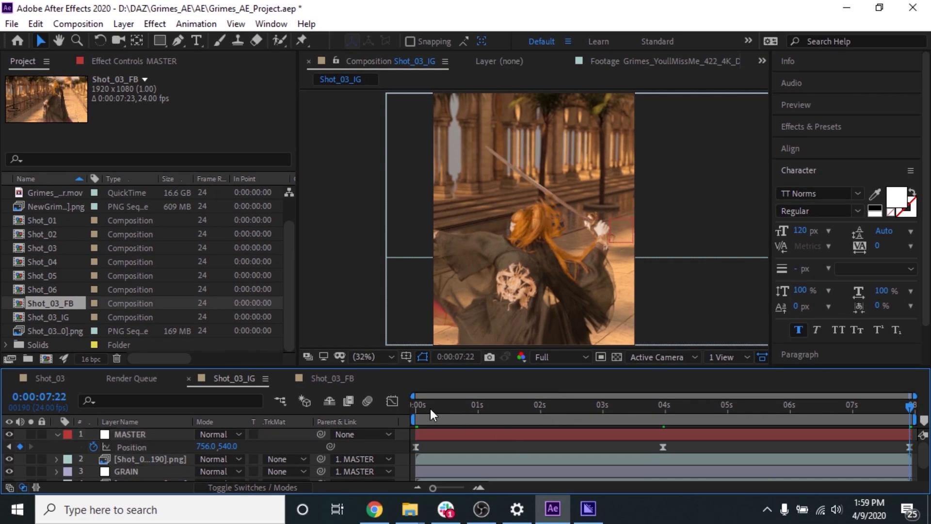
pyautogui.moveTo(430, 407); pyautogui.dragTo(873, 406)
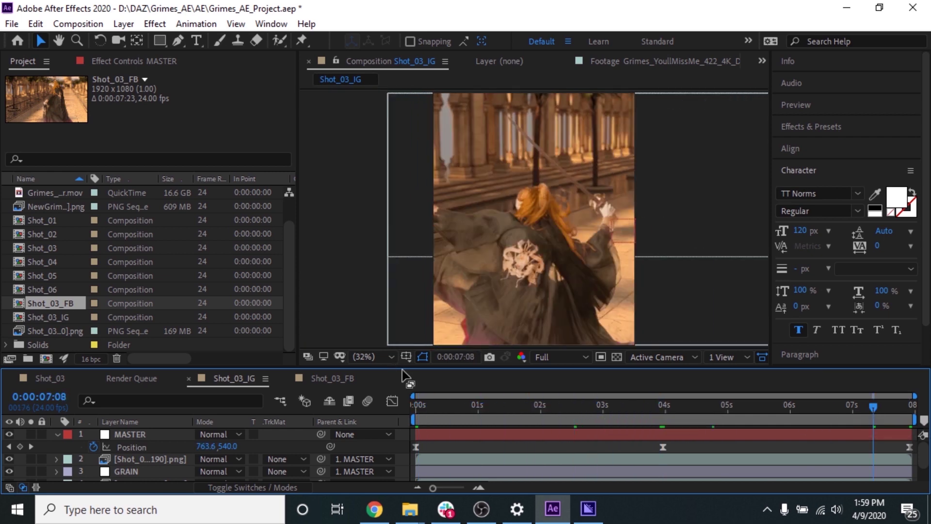
# Add the Shot_03_IG composition to the Adobe Media Encoder queue
pyautogui.click(77, 23)
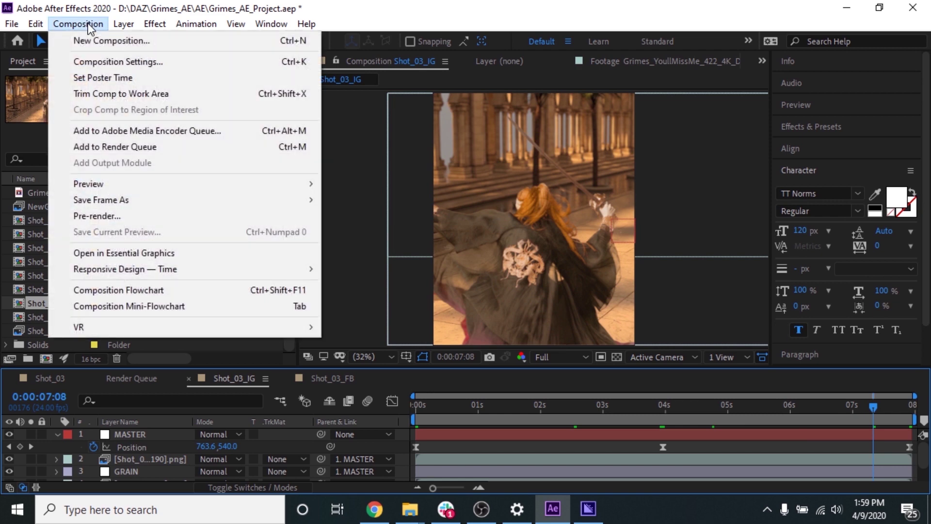
pyautogui.click(173, 131)
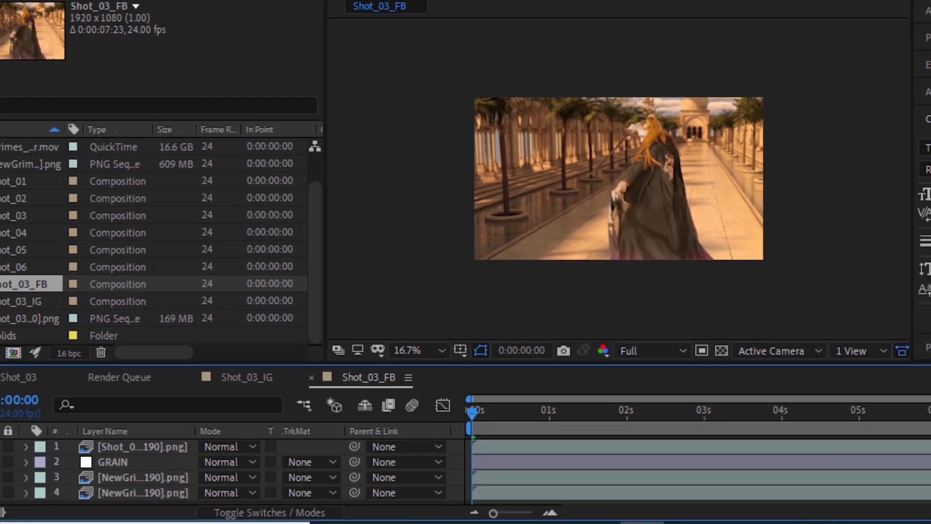
# Check the frame size in Shot_03_FB's composition settings and add that composition to the Adobe Media Encoder queue
pyautogui.click(78, 24)
pyautogui.click(118, 60)
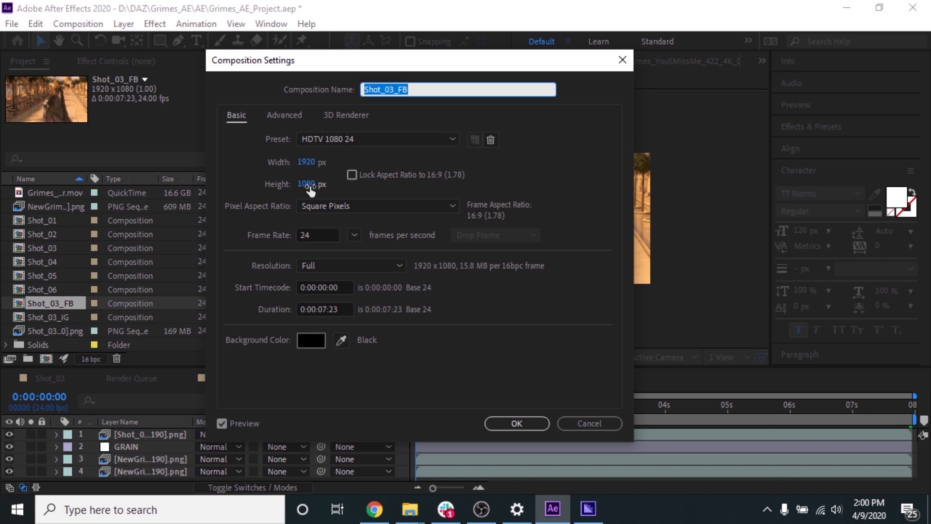
pyautogui.click(518, 423)
pyautogui.click(518, 423)
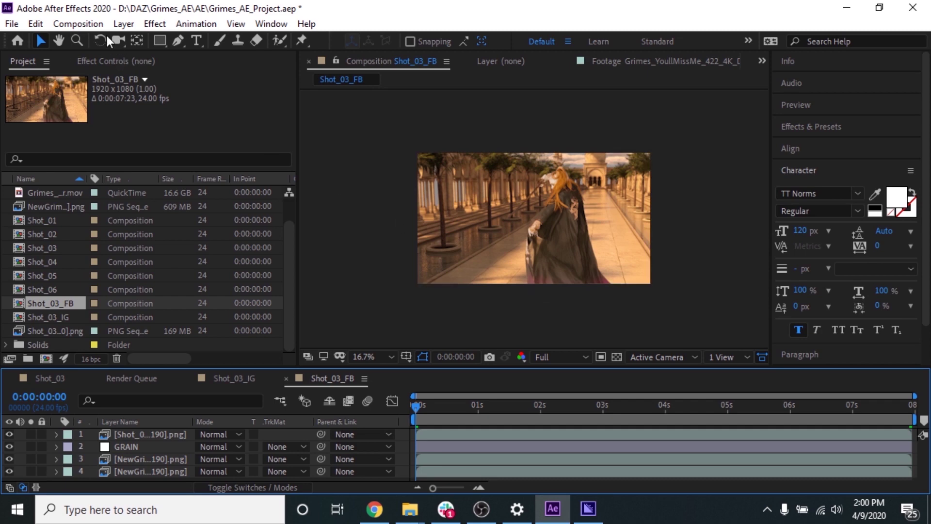
pyautogui.click(81, 24)
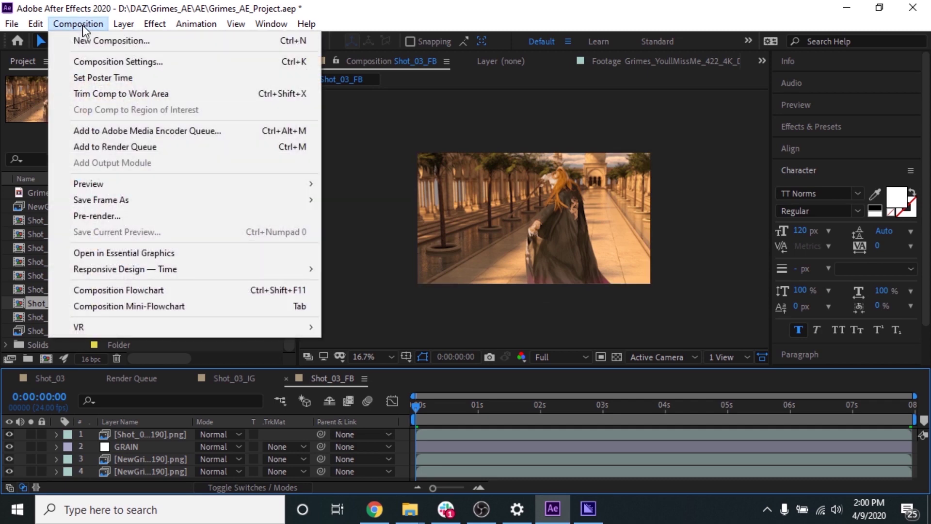
pyautogui.click(162, 134)
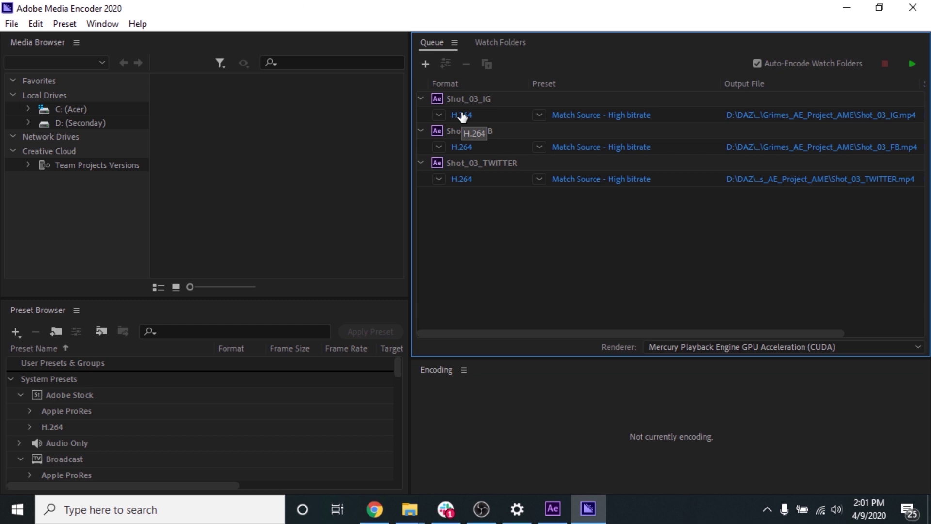
# In Shot_03_IG's export settings, turn off audio export and enable Use Maximum Render Quality
pyautogui.click(461, 115)
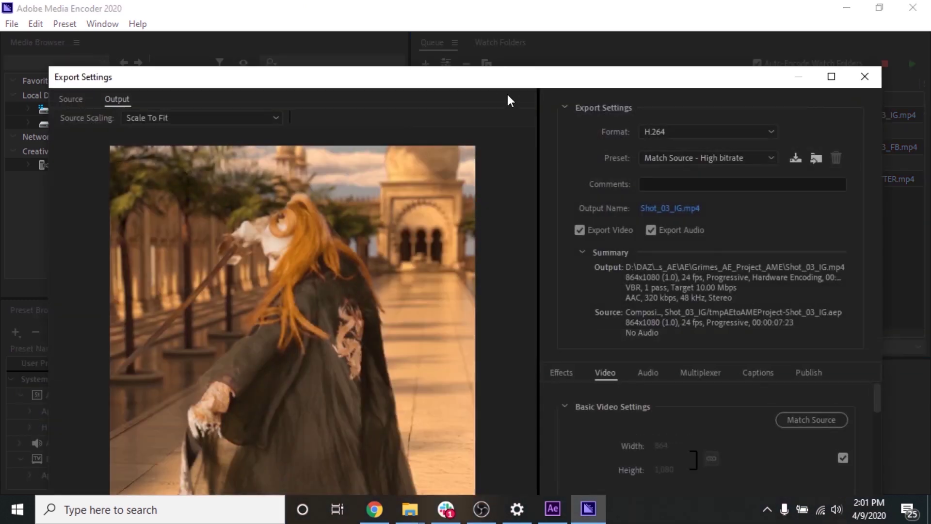
pyautogui.doubleClick(513, 78)
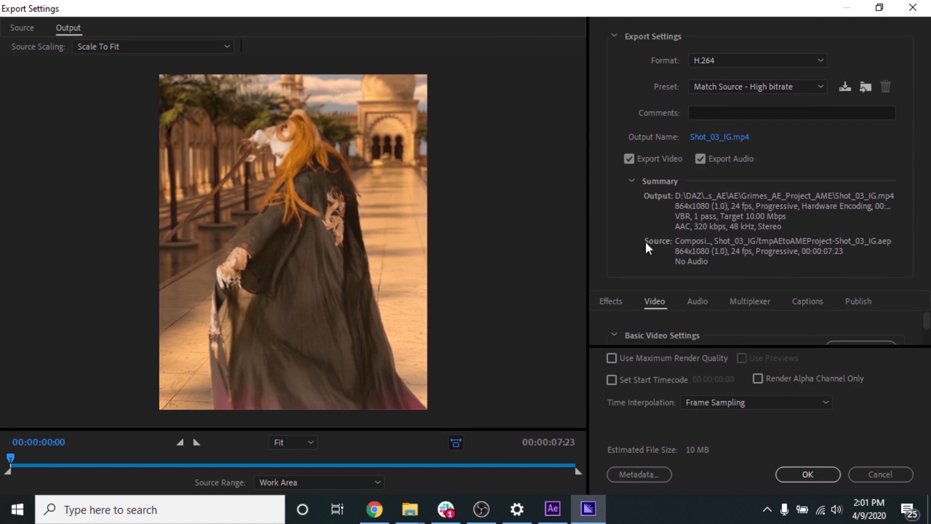
pyautogui.click(701, 159)
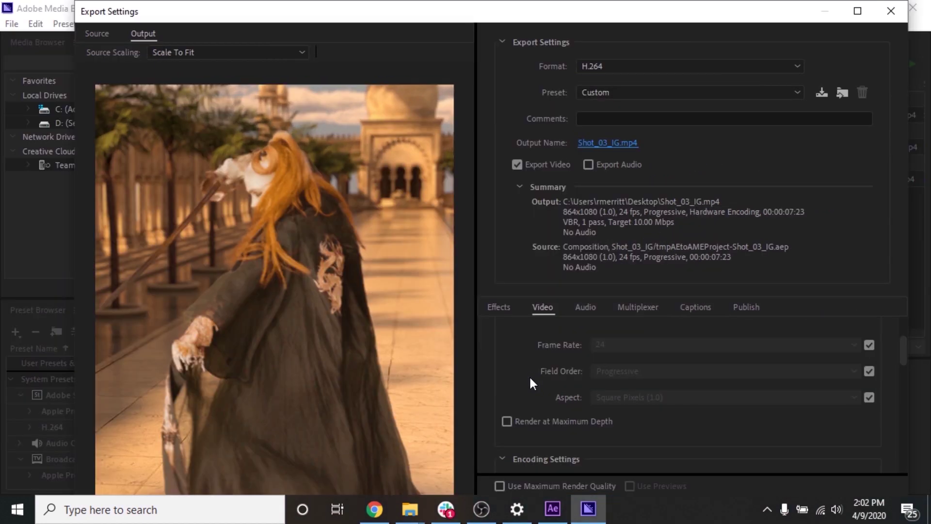
pyautogui.scroll(-5, 529, 379)
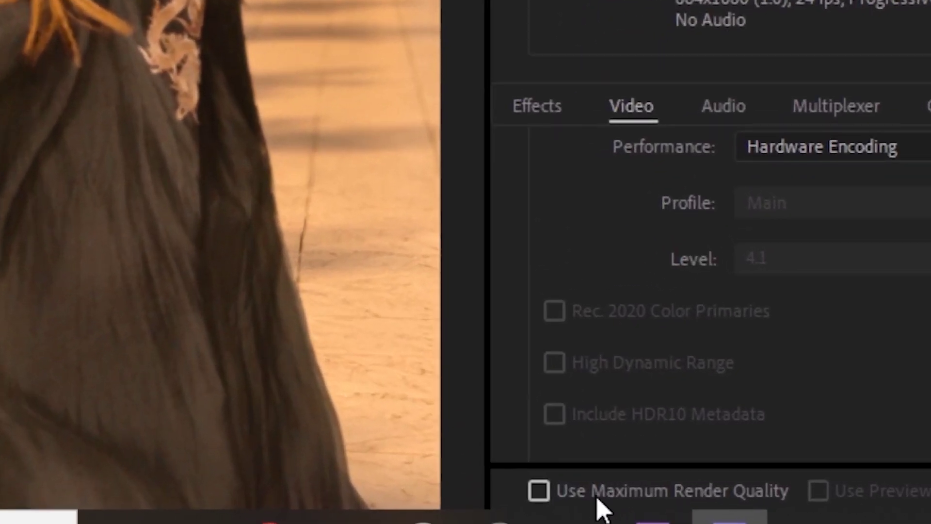
pyautogui.click(591, 494)
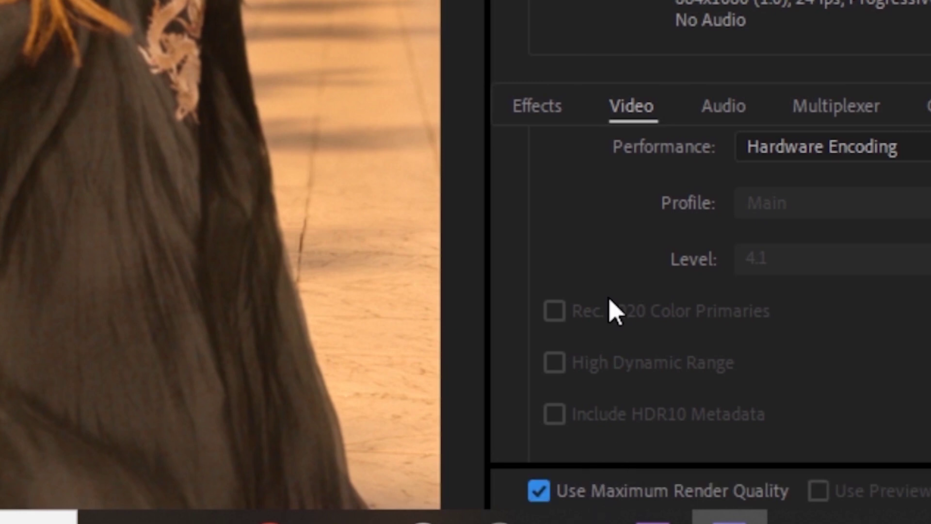
# Set Shot_03_IG's target bitrate to 16 Mbps and accept its export settings
pyautogui.scroll(-5, 609, 308)
pyautogui.scroll(-3, 929, 339)
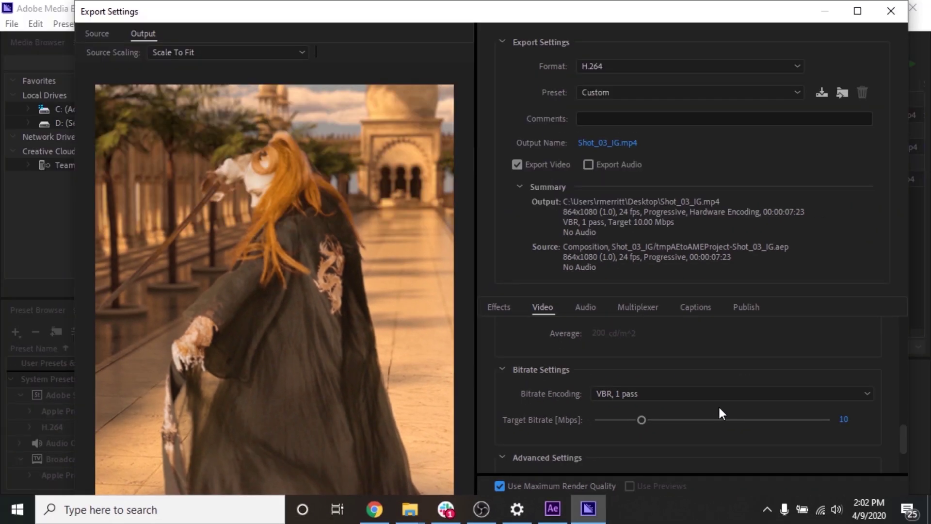
pyautogui.click(849, 420)
pyautogui.write('16')
pyautogui.press('Return')
pyautogui.scroll(-1, 612, 420)
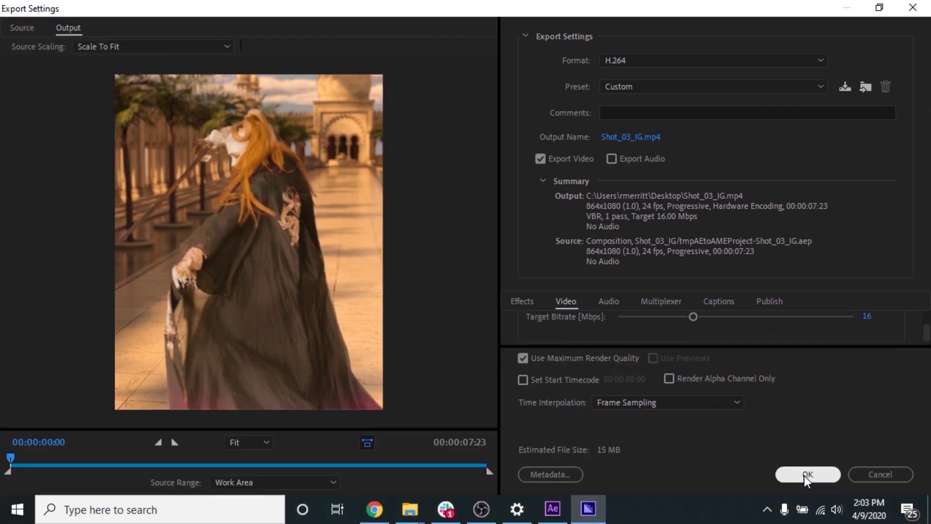
pyautogui.click(806, 475)
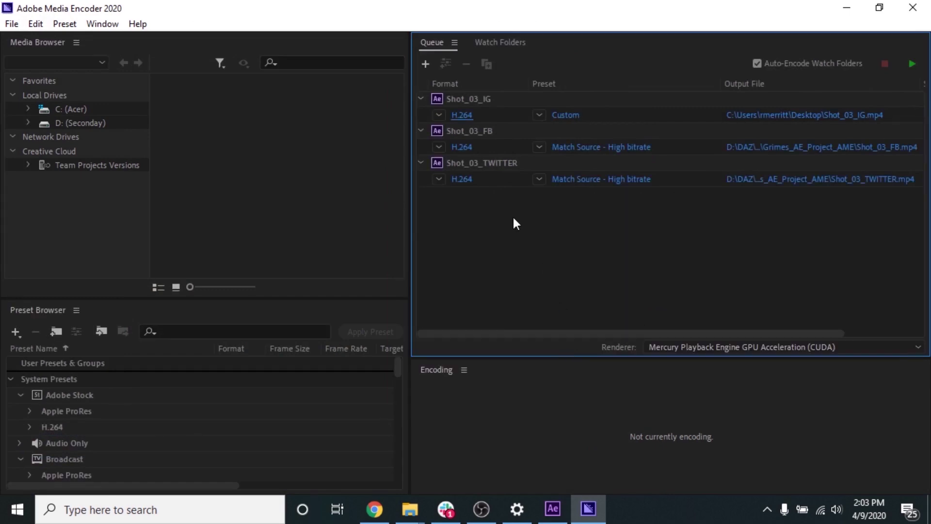
# In Shot_03_FB's export settings, set the target bitrate to 16 Mbps
pyautogui.click(463, 147)
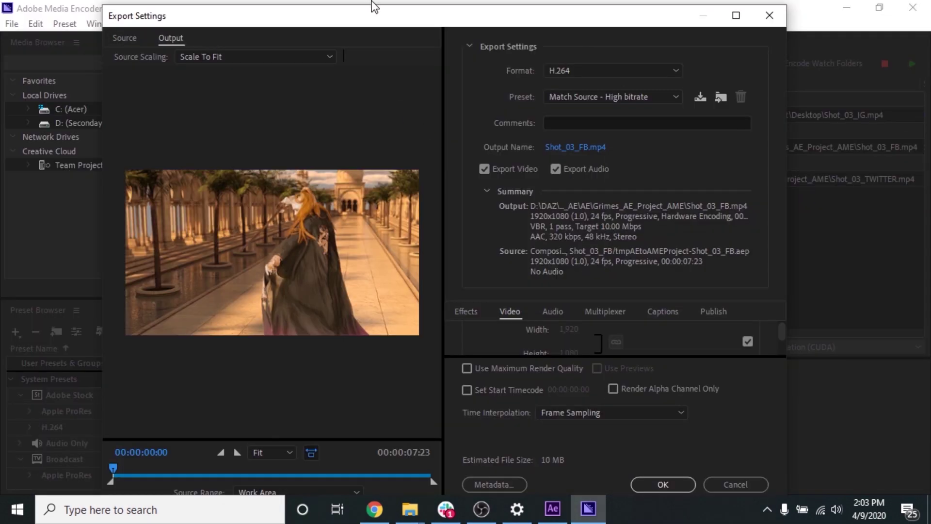
pyautogui.doubleClick(374, 14)
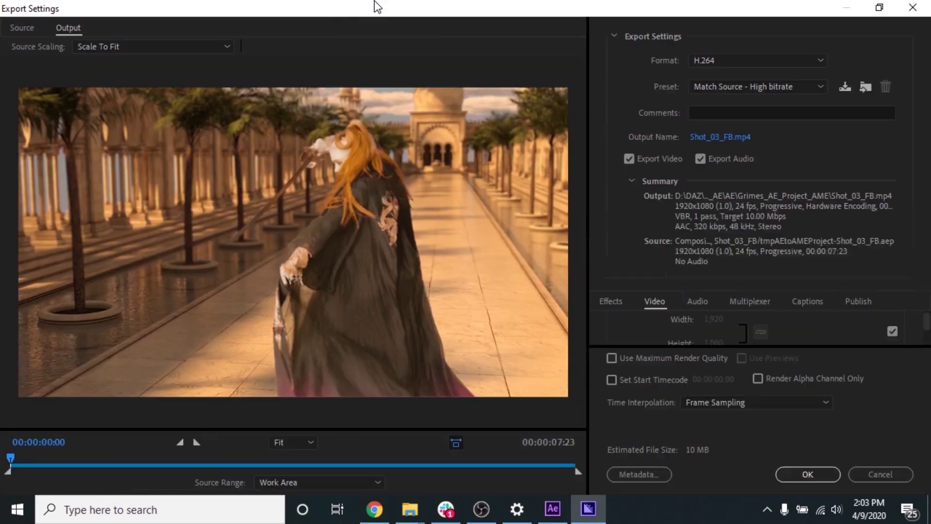
pyautogui.doubleClick(407, 6)
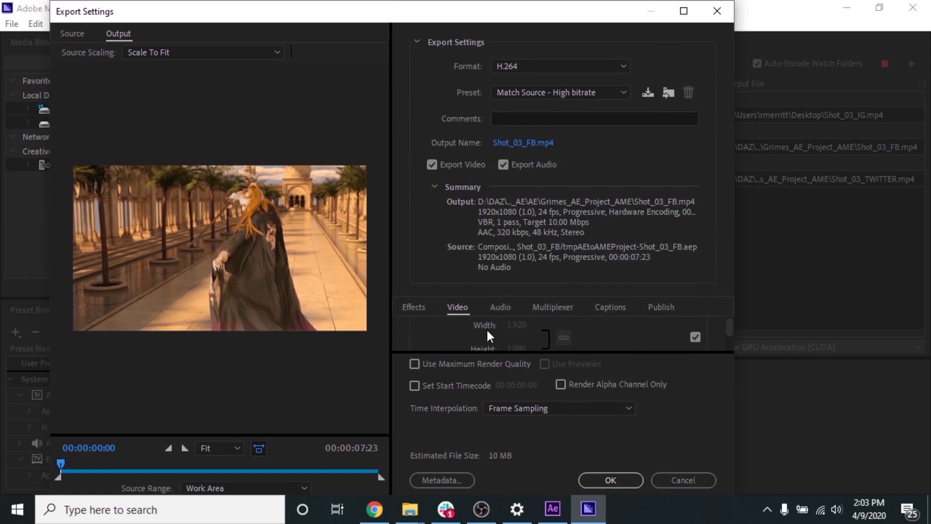
pyautogui.scroll(-5, 480, 336)
pyautogui.scroll(1, 478, 335)
pyautogui.scroll(-2, 479, 335)
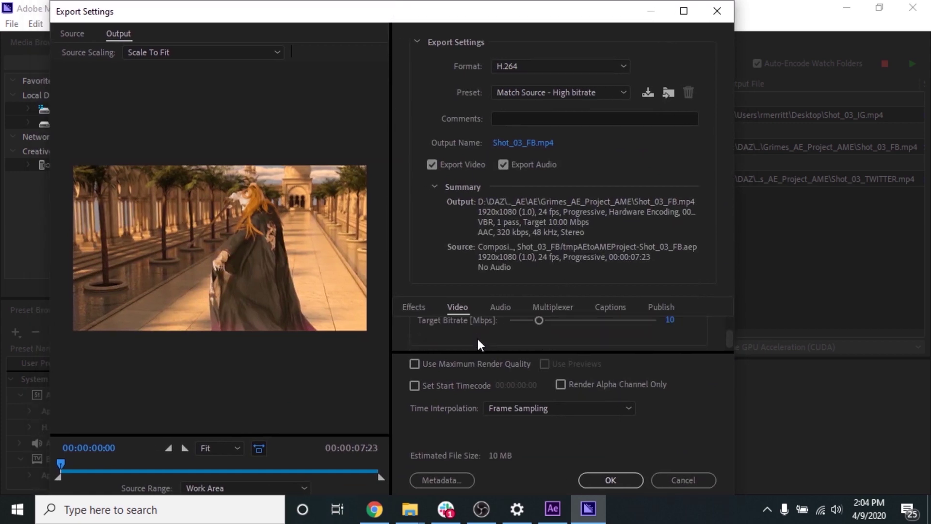
pyautogui.scroll(1, 478, 339)
pyautogui.click(670, 337)
pyautogui.write('1')
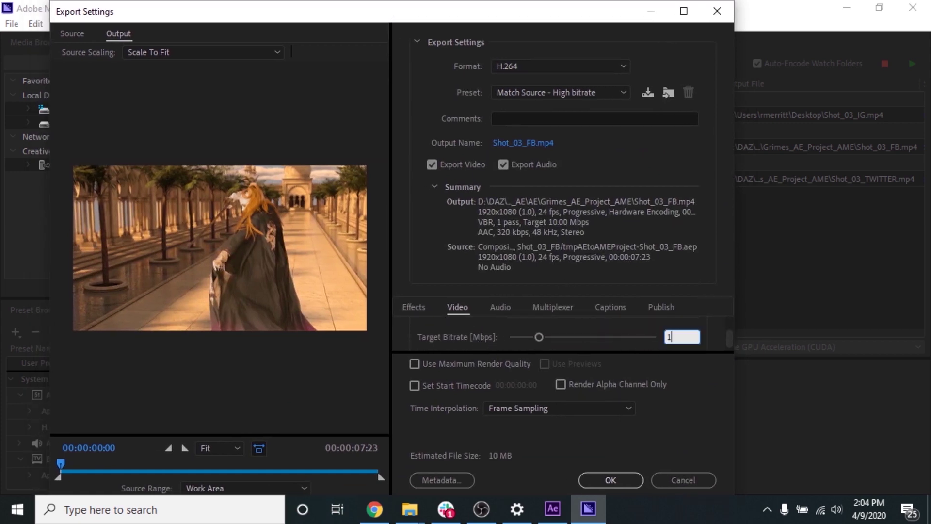
pyautogui.write('6')
pyautogui.scroll(-2, 692, 348)
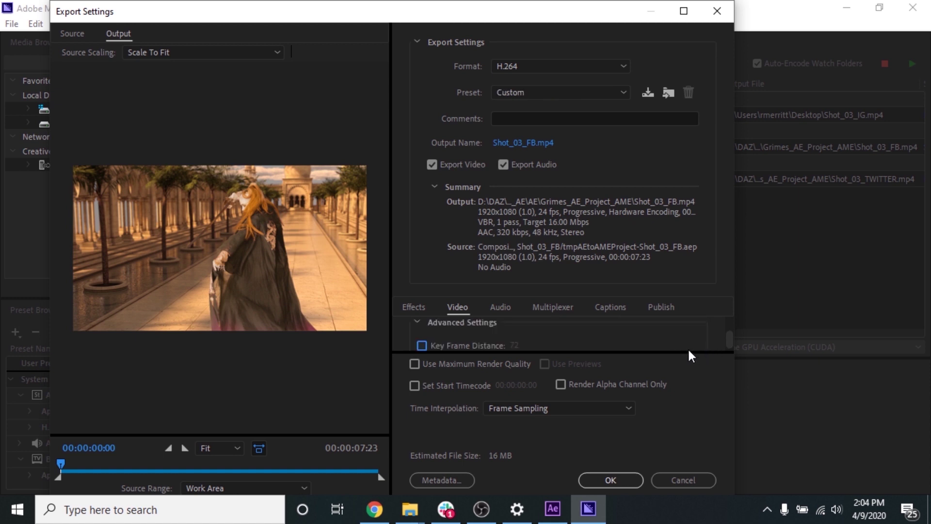
# Turn off audio export and enable Use Maximum Render Quality for Shot_03_FB, accepting its export settings
pyautogui.click(505, 167)
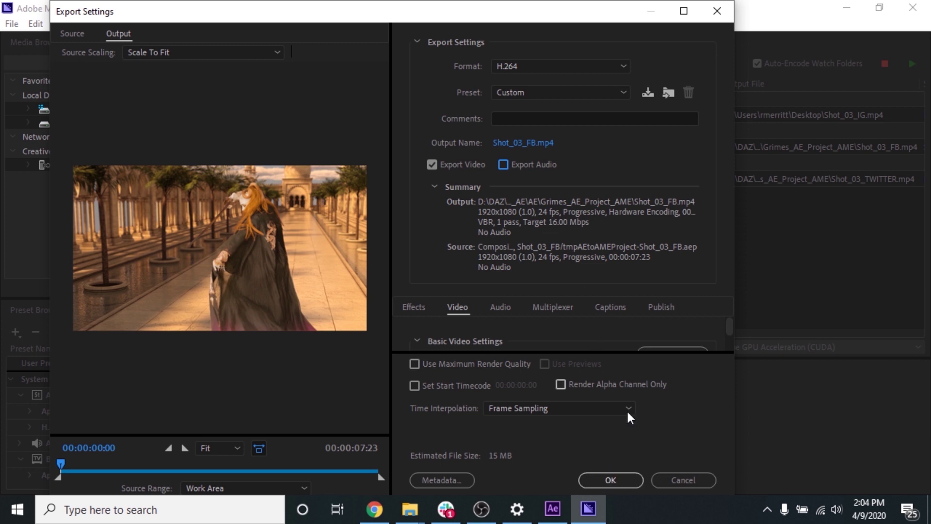
pyautogui.click(499, 363)
pyautogui.click(610, 480)
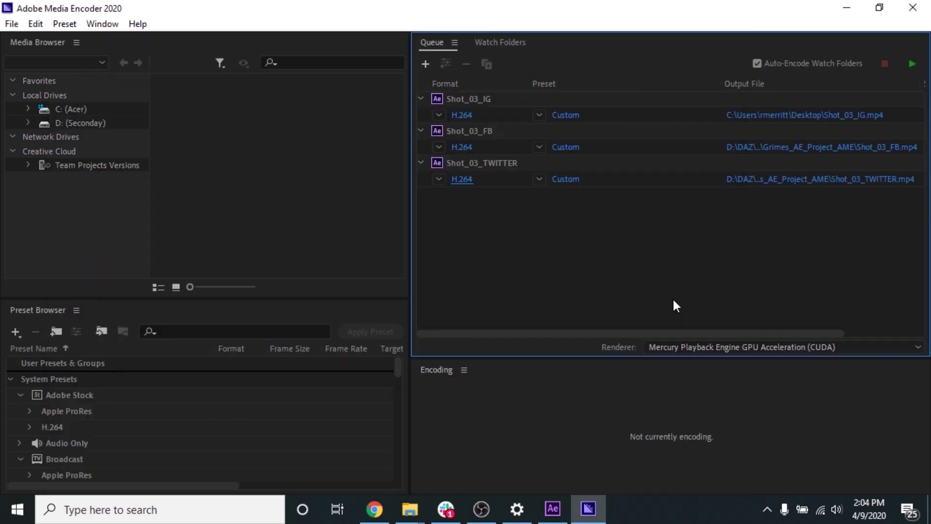
# Start encoding the queued Shot_03_IG, Shot_03_FB and Shot_03_TWITTER exports
pyautogui.click(911, 64)
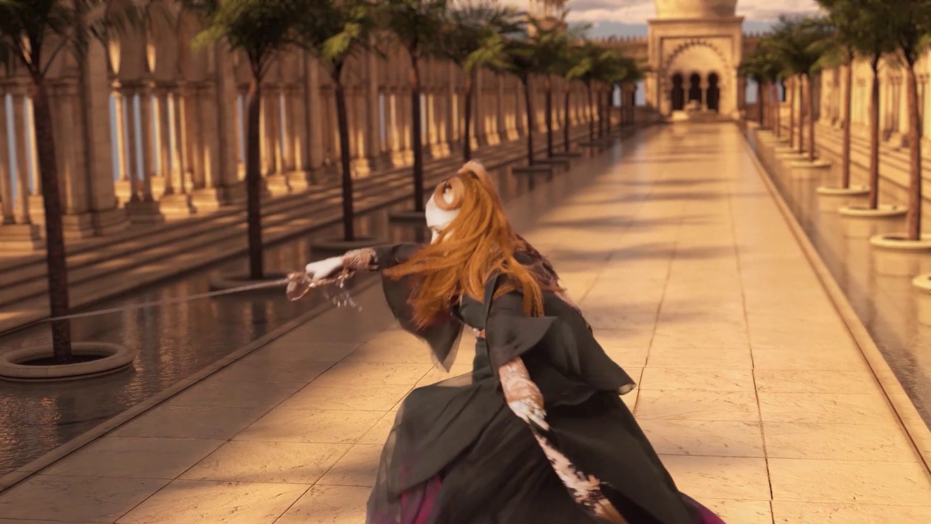